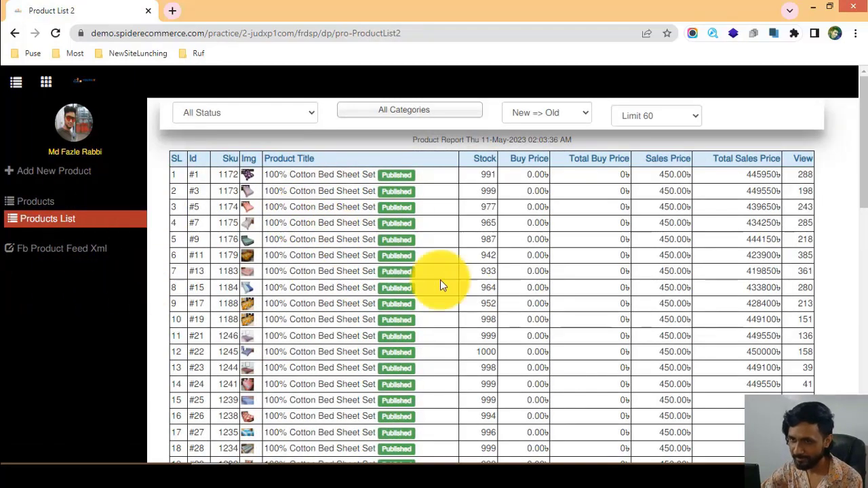
- Look through the product report and examine the SKU, image, title and status of the listed products
{"action": "scroll", "coordinate": [475, 231], "scroll_direction": "down", "scroll_amount": 10}
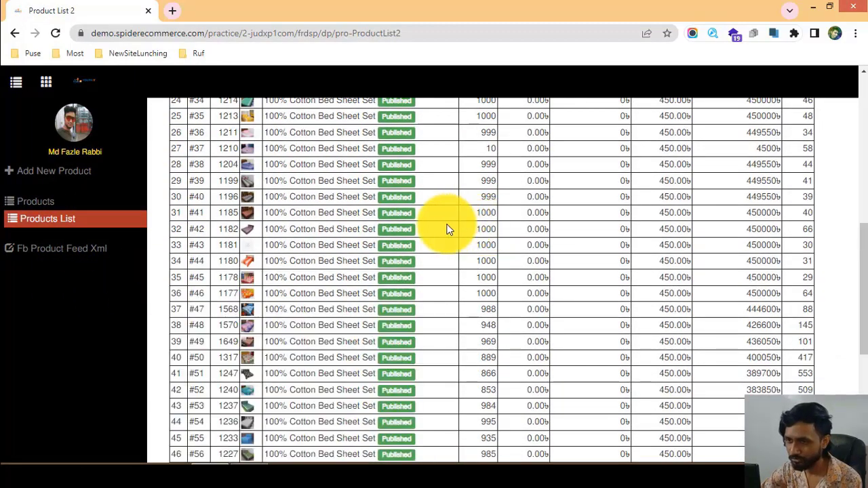
{"action": "scroll", "coordinate": [291, 272], "scroll_direction": "up", "scroll_amount": 10}
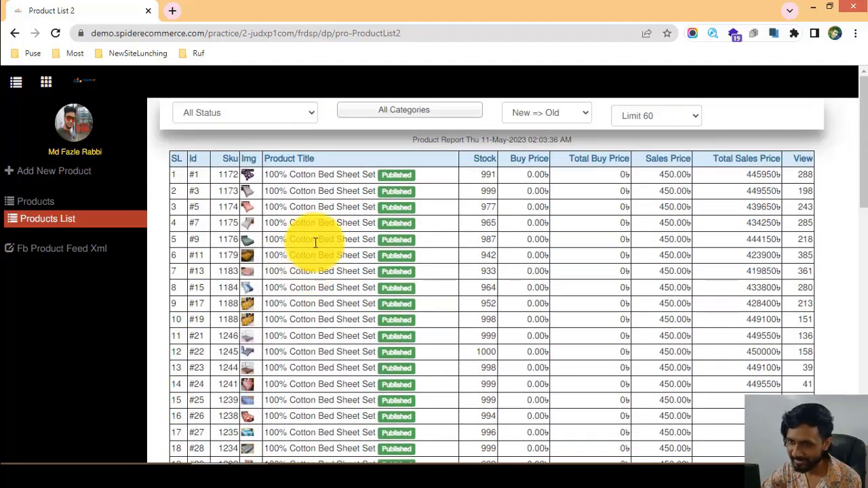
{"action": "left_click_drag", "start_coordinate": [275, 174], "coordinate": [587, 197]}
{"action": "left_click", "coordinate": [587, 192]}
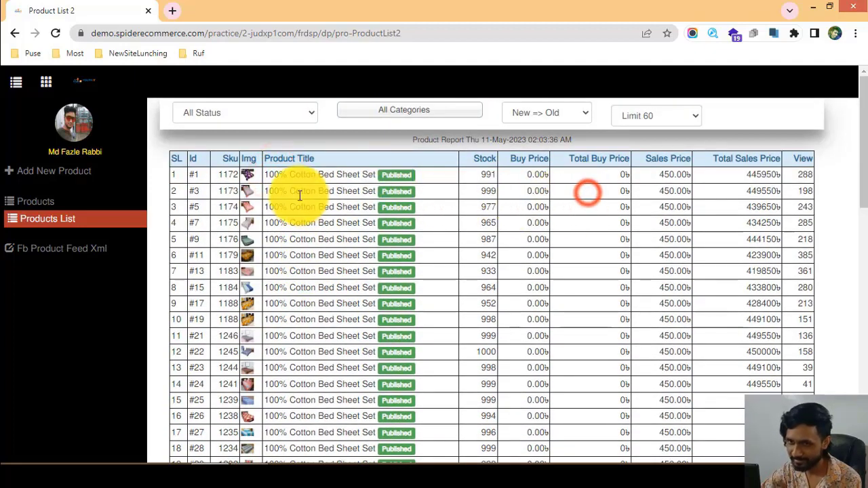
{"action": "mouse_move", "coordinate": [208, 172]}
{"action": "left_mouse_down"}
{"action": "mouse_move", "coordinate": [243, 175]}
{"action": "mouse_move", "coordinate": [187, 177]}
{"action": "mouse_move", "coordinate": [224, 174]}
{"action": "left_mouse_up"}
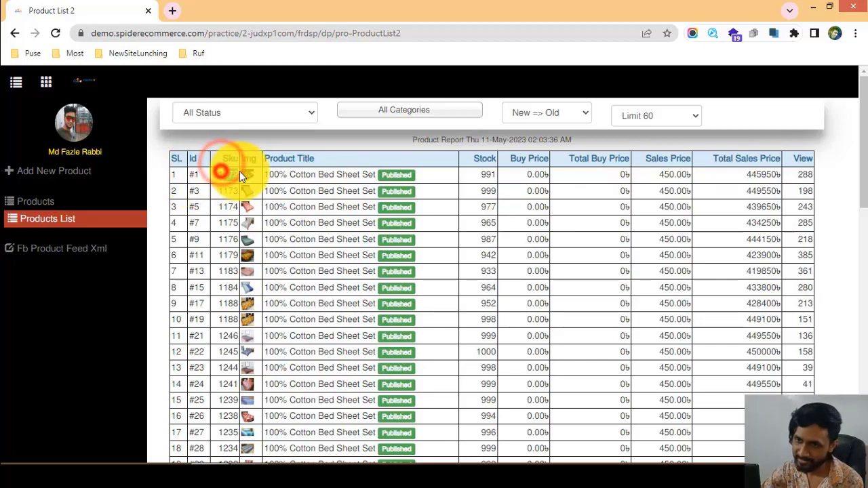
{"action": "left_click_drag", "start_coordinate": [219, 251], "coordinate": [237, 253]}
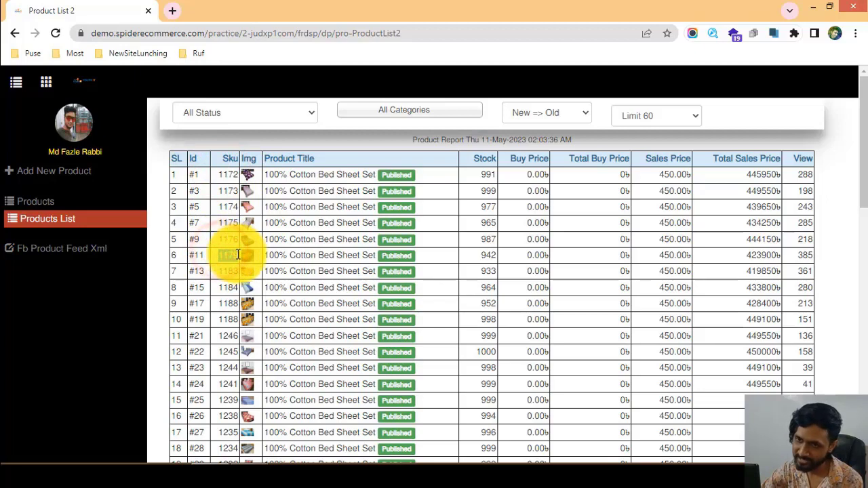
{"action": "left_click", "coordinate": [255, 175]}
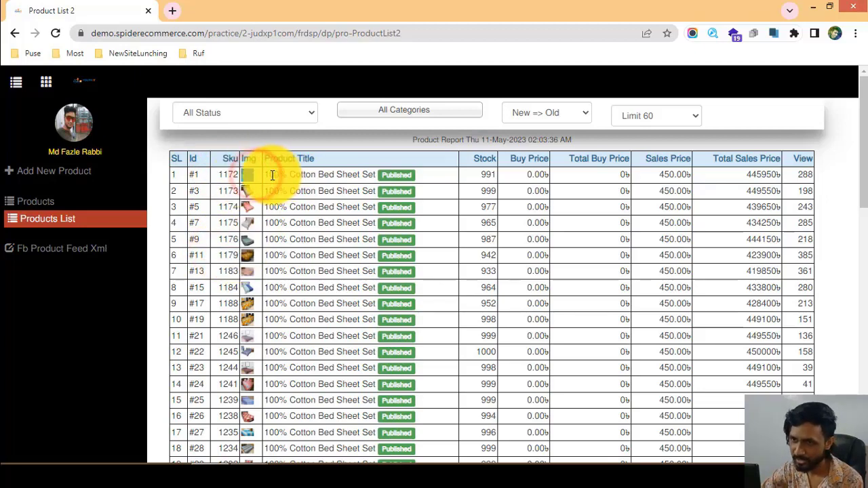
{"action": "left_click_drag", "start_coordinate": [269, 175], "coordinate": [381, 175]}
{"action": "left_click", "coordinate": [427, 175]}
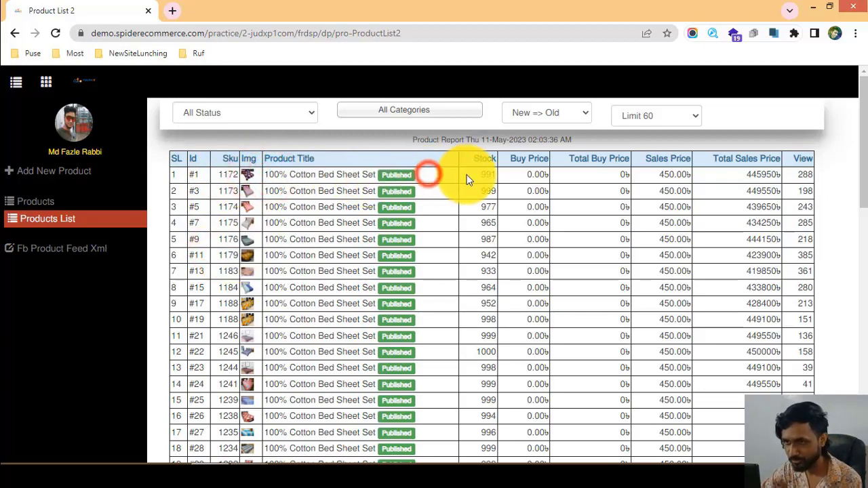
- Examine the stock quantities of the first several products in the report
{"action": "left_click_drag", "start_coordinate": [468, 174], "coordinate": [495, 197]}
{"action": "left_click_drag", "start_coordinate": [480, 221], "coordinate": [493, 225]}
{"action": "left_click_drag", "start_coordinate": [480, 239], "coordinate": [497, 241]}
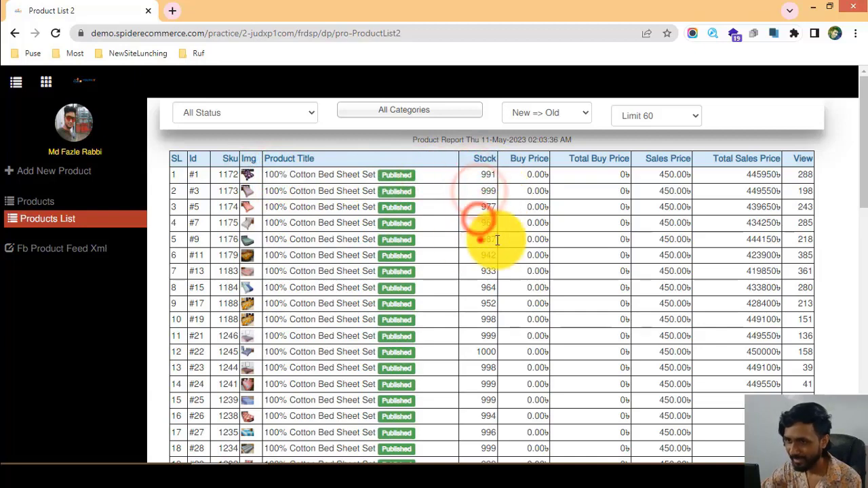
{"action": "left_click_drag", "start_coordinate": [470, 267], "coordinate": [491, 268]}
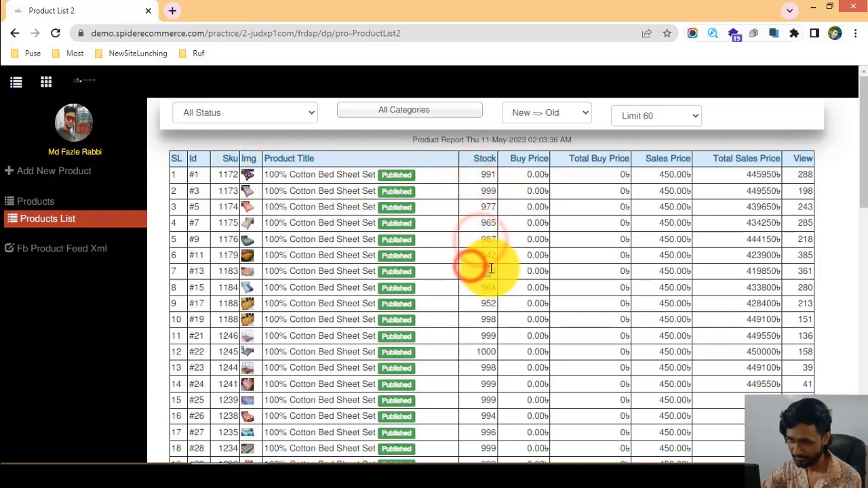
{"action": "left_click_drag", "start_coordinate": [473, 186], "coordinate": [502, 180]}
{"action": "left_click", "coordinate": [486, 191]}
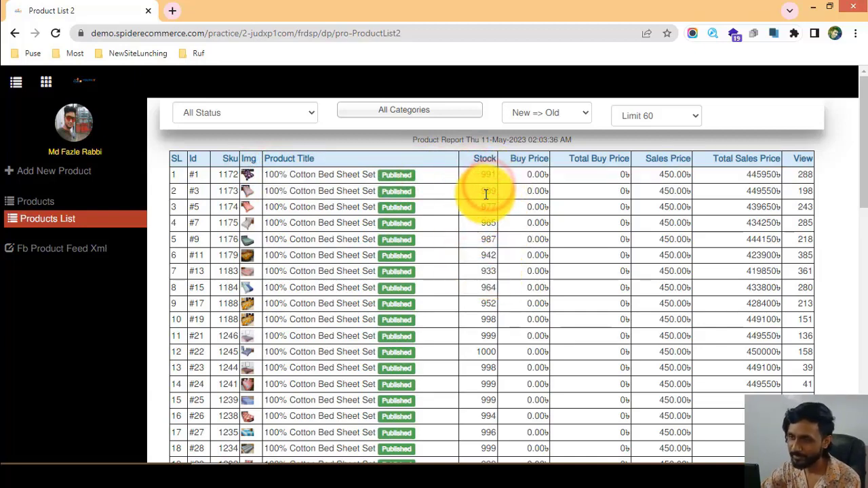
{"action": "left_click_drag", "start_coordinate": [480, 194], "coordinate": [495, 194]}
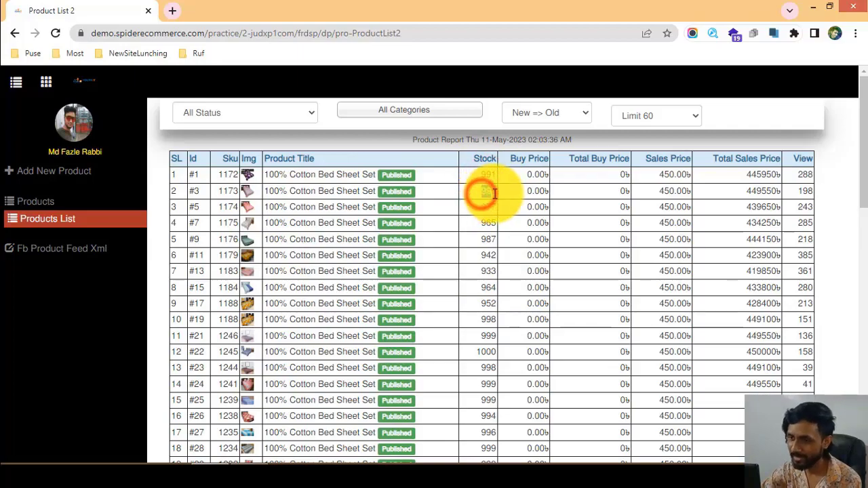
- Check the total stock of all listed products in the report's Total row
{"action": "scroll", "coordinate": [471, 229], "scroll_direction": "down", "scroll_amount": 10}
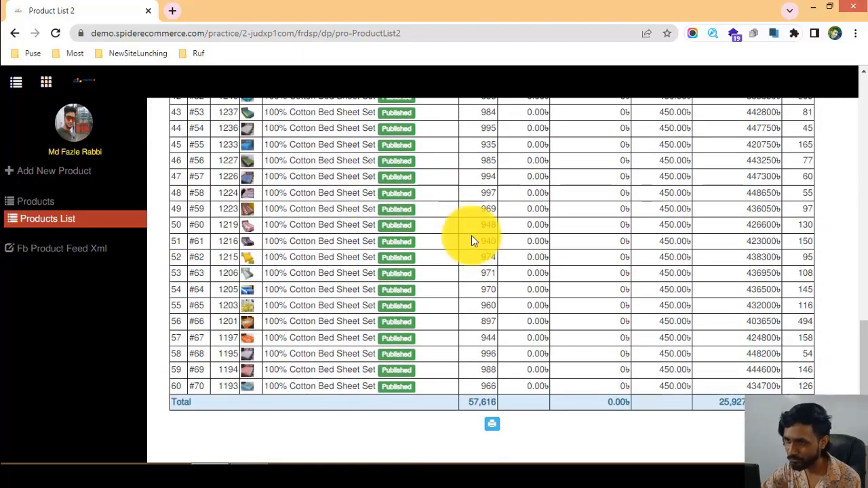
{"action": "scroll", "coordinate": [466, 268], "scroll_direction": "up", "scroll_amount": 10}
{"action": "left_click", "coordinate": [480, 221]}
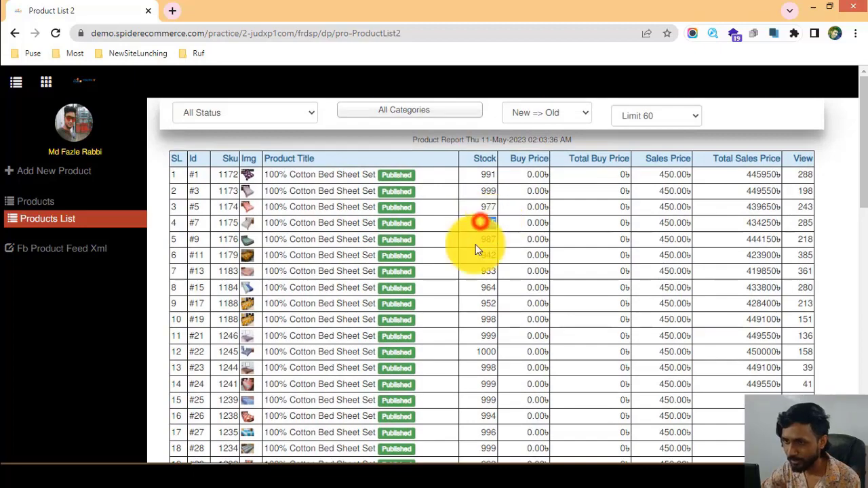
{"action": "left_click", "coordinate": [472, 248]}
{"action": "scroll", "coordinate": [480, 257], "scroll_direction": "down", "scroll_amount": 10}
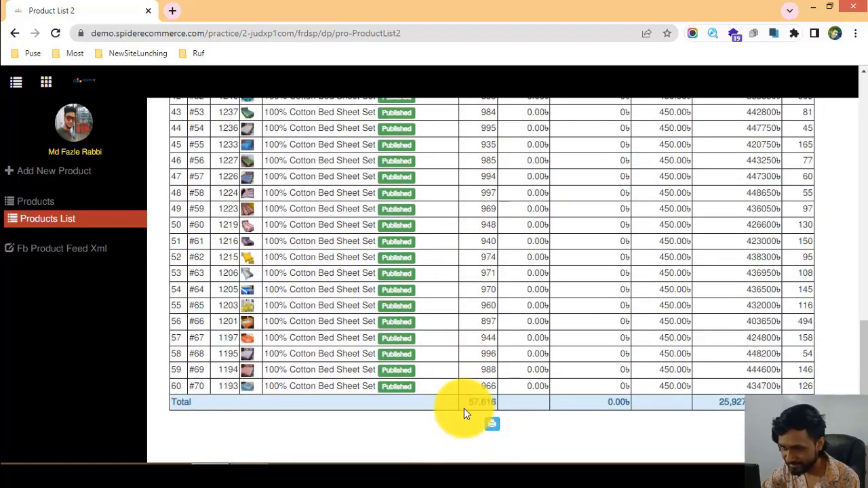
{"action": "left_click", "coordinate": [463, 405]}
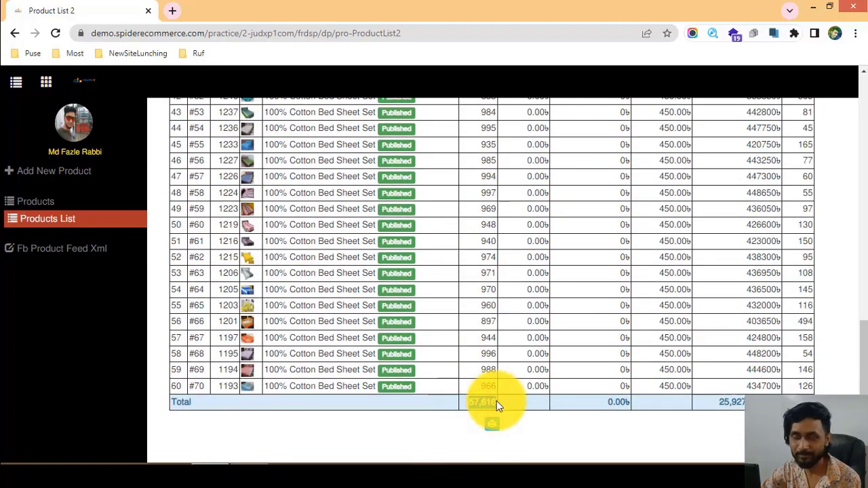
{"action": "left_click_drag", "start_coordinate": [473, 404], "coordinate": [488, 402]}
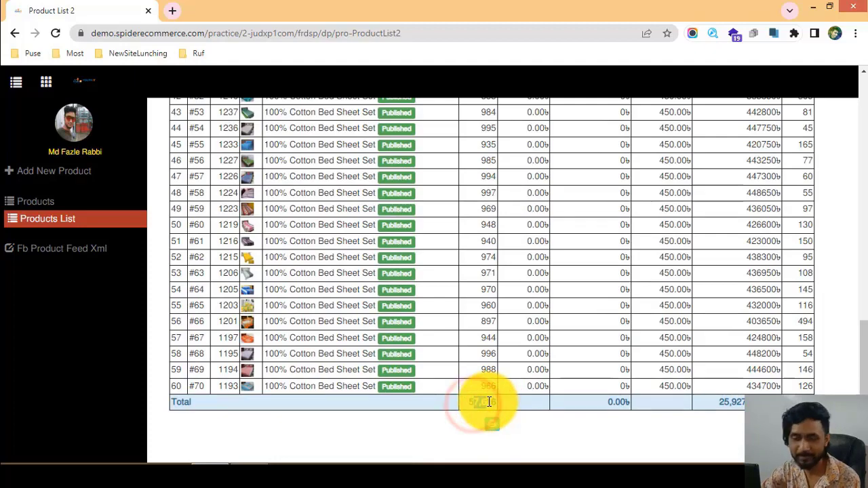
{"action": "left_click", "coordinate": [488, 402]}
{"action": "scroll", "coordinate": [494, 394], "scroll_direction": "up", "scroll_amount": 10}
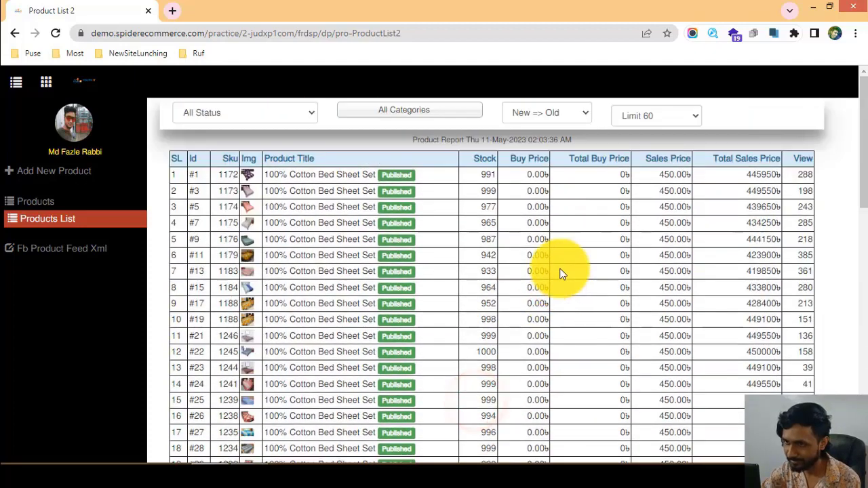
- Examine the Buy Price values of the products down the report
{"action": "left_click_drag", "start_coordinate": [533, 160], "coordinate": [545, 177]}
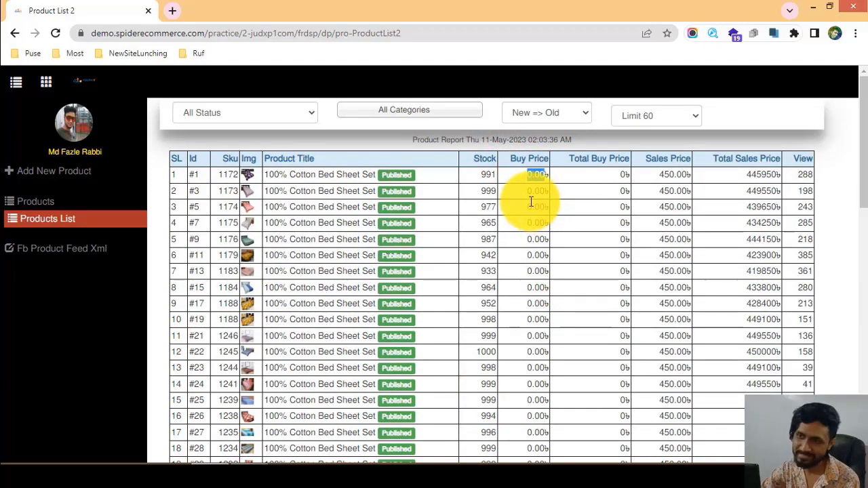
{"action": "left_click_drag", "start_coordinate": [518, 220], "coordinate": [548, 224]}
{"action": "scroll", "coordinate": [501, 255], "scroll_direction": "down", "scroll_amount": 2}
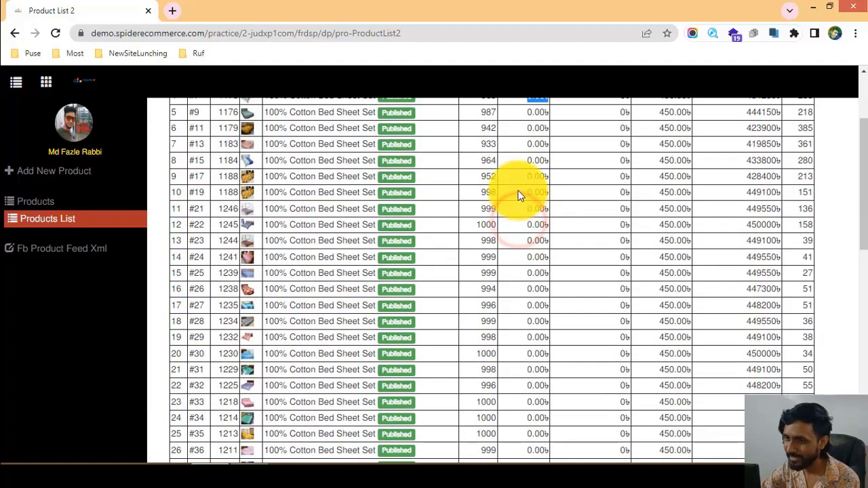
{"action": "left_click_drag", "start_coordinate": [526, 188], "coordinate": [532, 192]}
{"action": "left_click", "coordinate": [507, 244]}
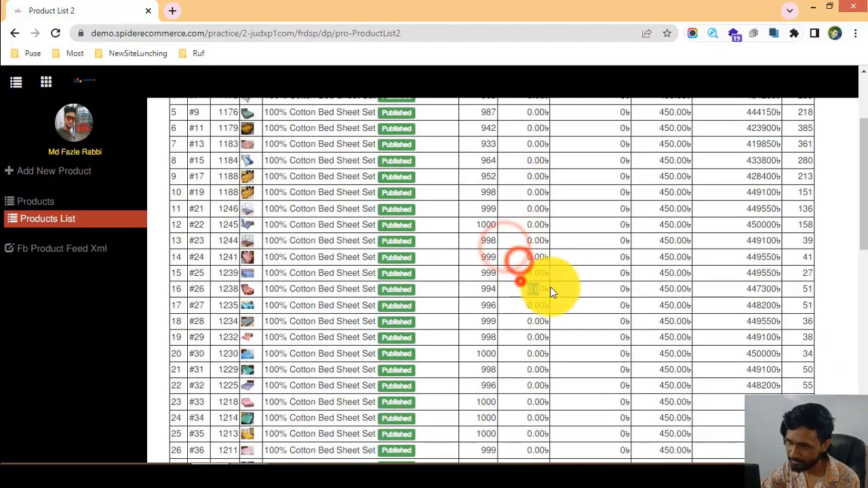
{"action": "scroll", "coordinate": [513, 310], "scroll_direction": "down", "scroll_amount": 2}
{"action": "left_click", "coordinate": [513, 304]}
{"action": "scroll", "coordinate": [533, 368], "scroll_direction": "down", "scroll_amount": 3}
{"action": "scroll", "coordinate": [533, 370], "scroll_direction": "up", "scroll_amount": 1}
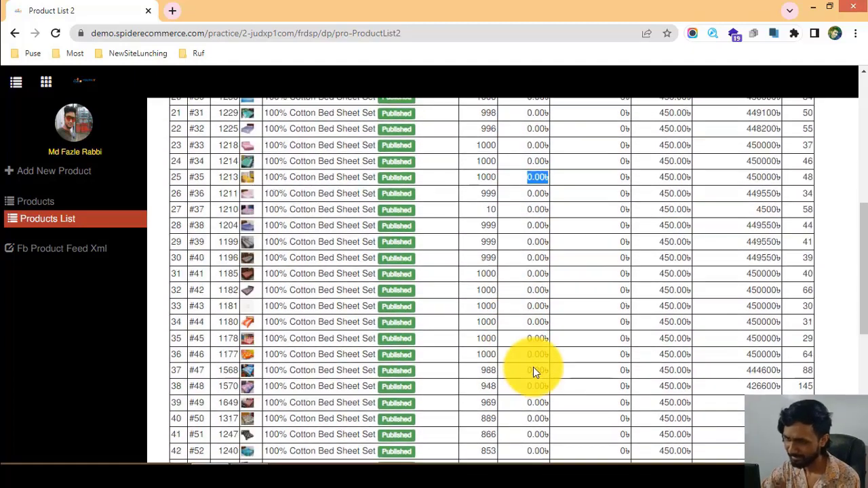
{"action": "scroll", "coordinate": [533, 367], "scroll_direction": "up", "scroll_amount": 6}
- Compare the Buy Price and Total Buy Price columns, focusing on the product with SKU 1173
{"action": "left_click_drag", "start_coordinate": [572, 160], "coordinate": [633, 160]}
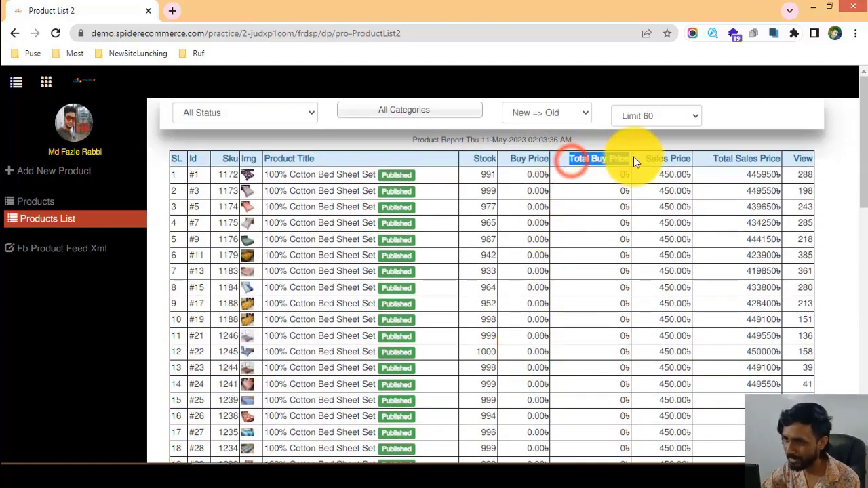
{"action": "left_click", "coordinate": [522, 214]}
{"action": "left_click_drag", "start_coordinate": [522, 194], "coordinate": [548, 191]}
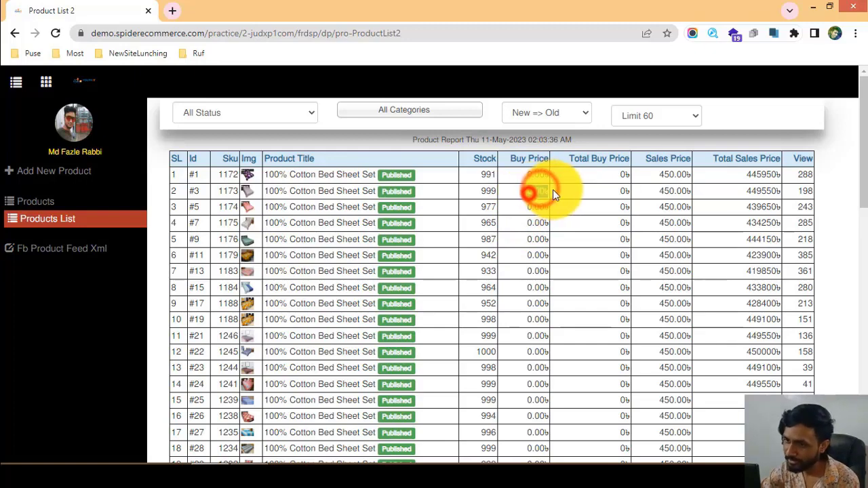
{"action": "mouse_move", "coordinate": [548, 190]}
{"action": "left_mouse_down"}
{"action": "mouse_move", "coordinate": [519, 193]}
{"action": "mouse_move", "coordinate": [540, 190]}
{"action": "left_mouse_up"}
{"action": "left_click", "coordinate": [540, 189]}
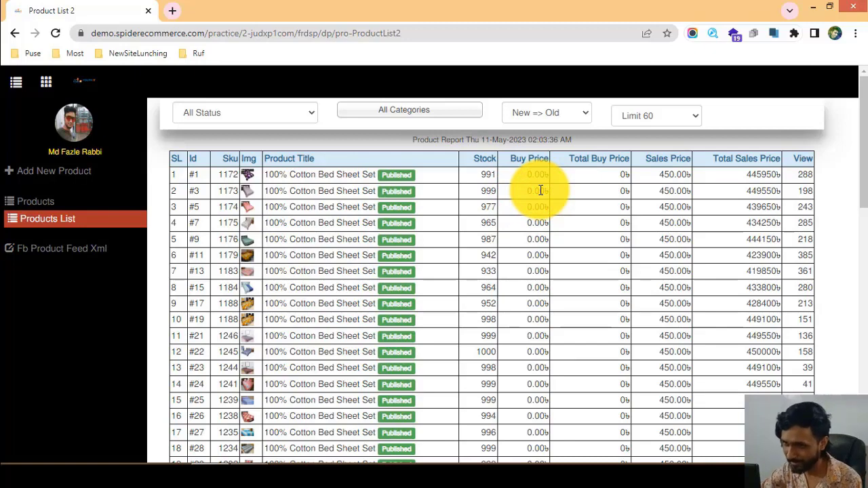
{"action": "left_click", "coordinate": [525, 195]}
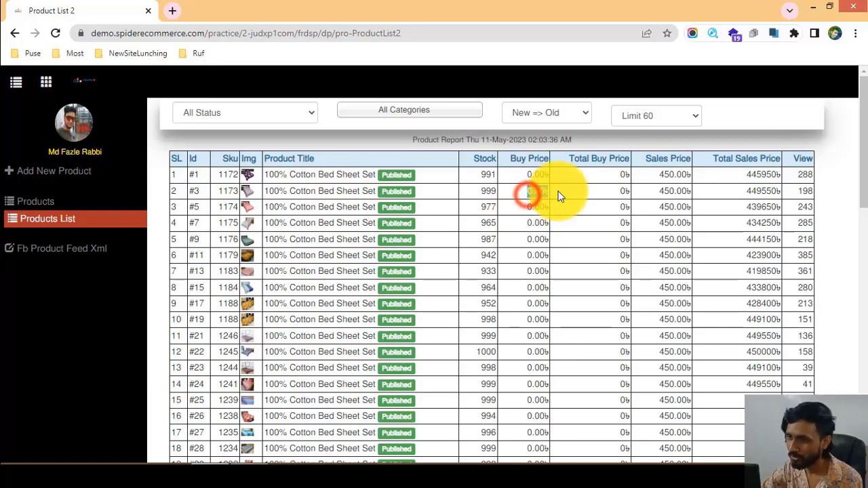
{"action": "left_click", "coordinate": [531, 188]}
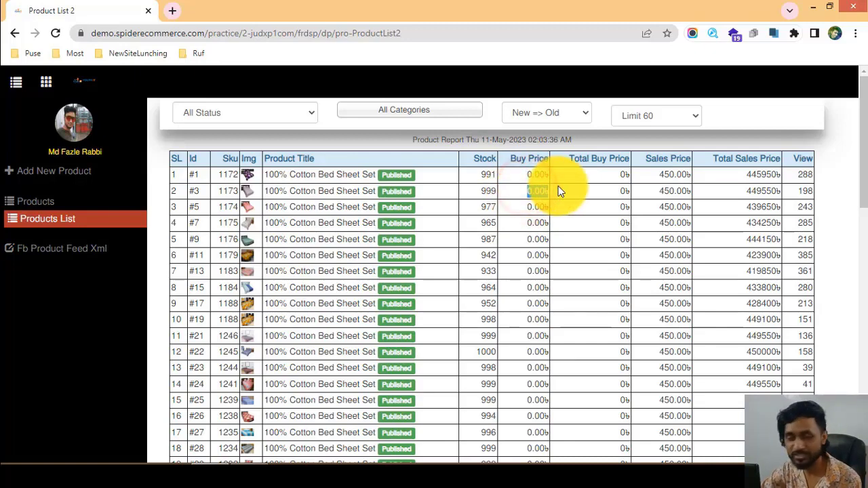
{"action": "left_click", "coordinate": [515, 192]}
{"action": "left_click_drag", "start_coordinate": [522, 191], "coordinate": [629, 196]}
{"action": "scroll", "coordinate": [583, 217], "scroll_direction": "down", "scroll_amount": 4}
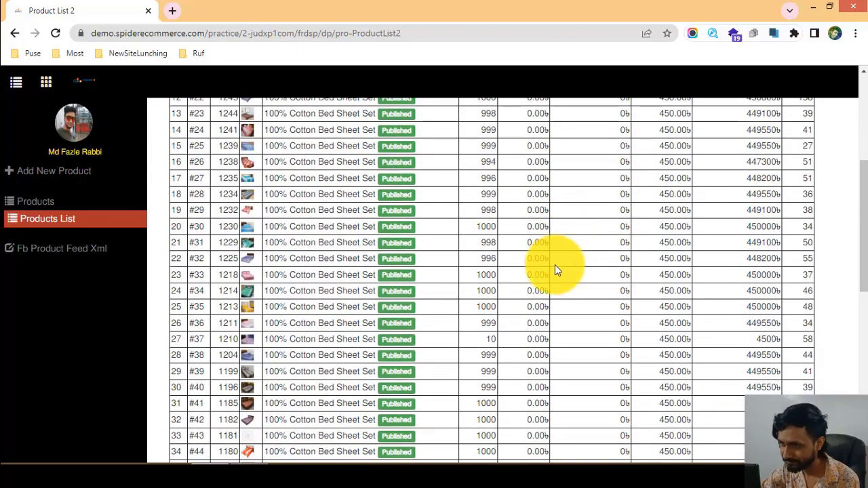
{"action": "scroll", "coordinate": [555, 268], "scroll_direction": "up", "scroll_amount": 1}
{"action": "scroll", "coordinate": [555, 268], "scroll_direction": "up", "scroll_amount": 4}
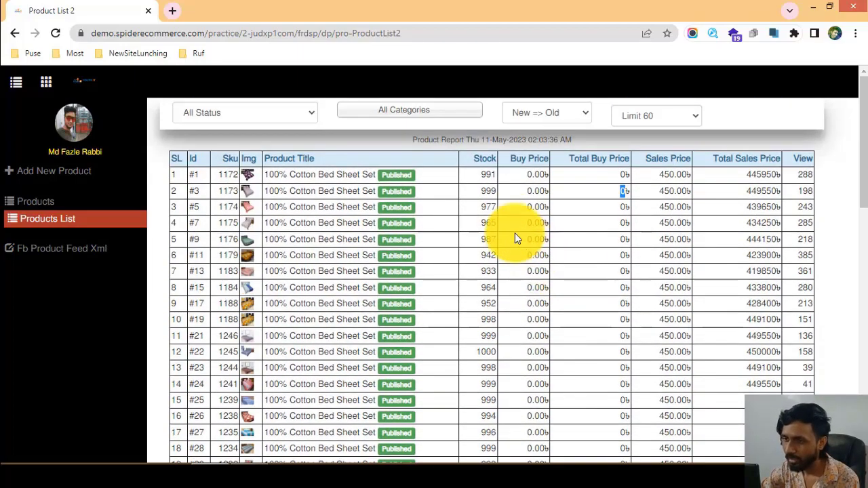
- Check the Total row of the report and re-examine the buy price of the product with SKU 1173
{"action": "double_click", "coordinate": [527, 189]}
{"action": "scroll", "coordinate": [550, 274], "scroll_direction": "down", "scroll_amount": 10}
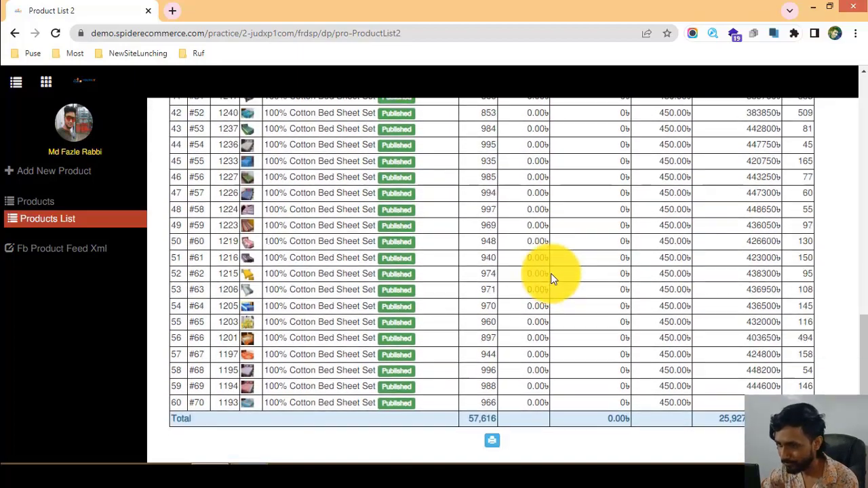
{"action": "scroll", "coordinate": [551, 273], "scroll_direction": "up", "scroll_amount": 10}
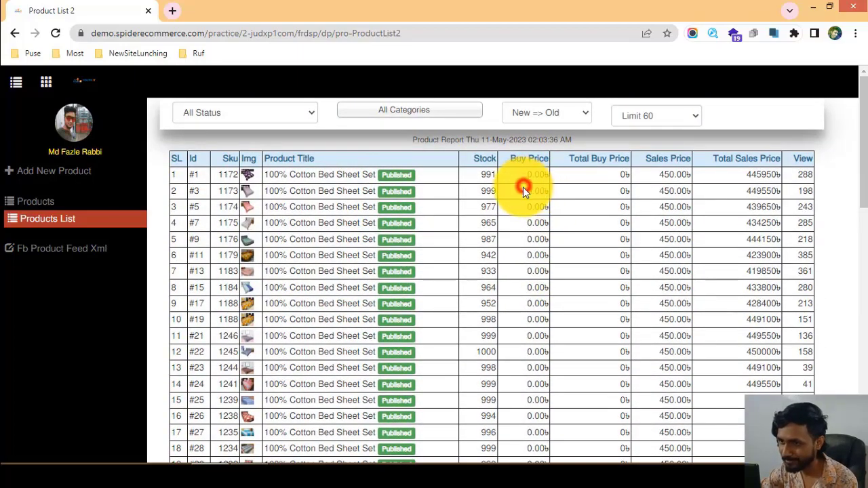
{"action": "left_click_drag", "start_coordinate": [523, 189], "coordinate": [546, 189]}
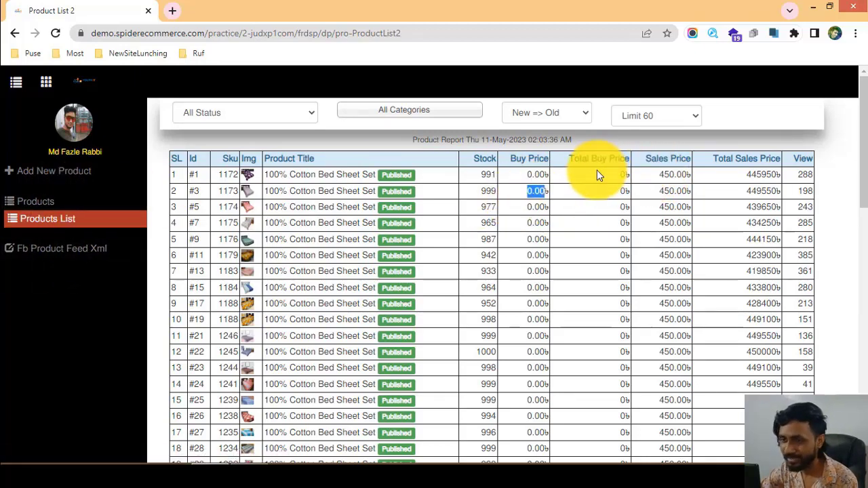
{"action": "left_click", "coordinate": [526, 204]}
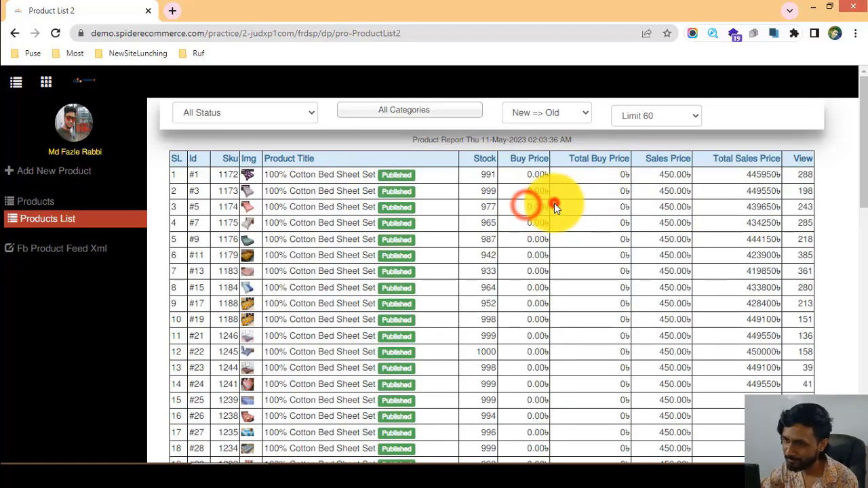
{"action": "double_click", "coordinate": [522, 191]}
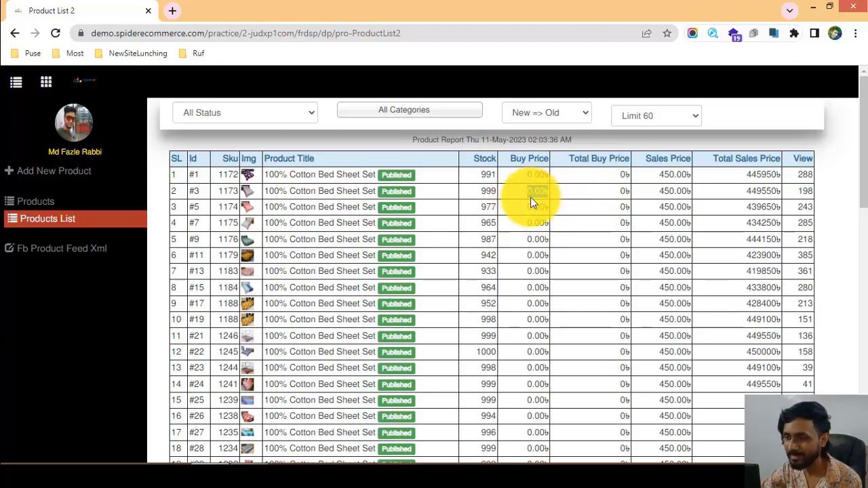
{"action": "double_click", "coordinate": [529, 194]}
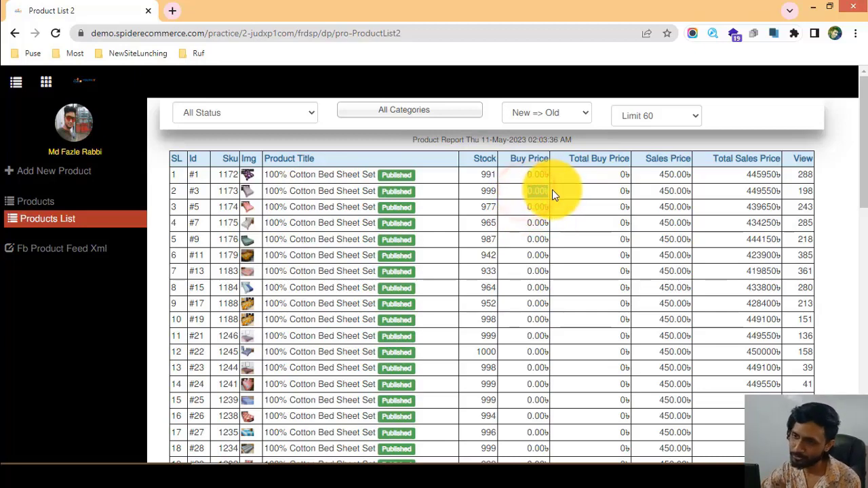
{"action": "double_click", "coordinate": [523, 189]}
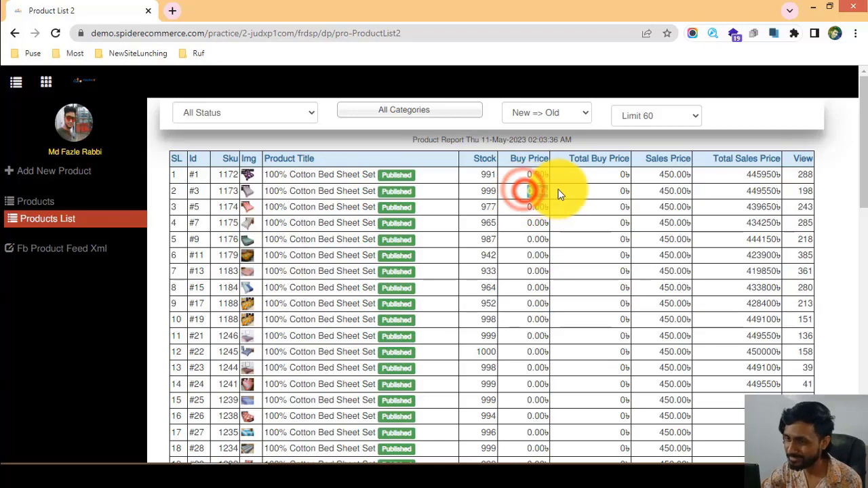
- Examine the Total Buy Price column from the product with SKU 1173 down to its value in the Total row
{"action": "double_click", "coordinate": [520, 189]}
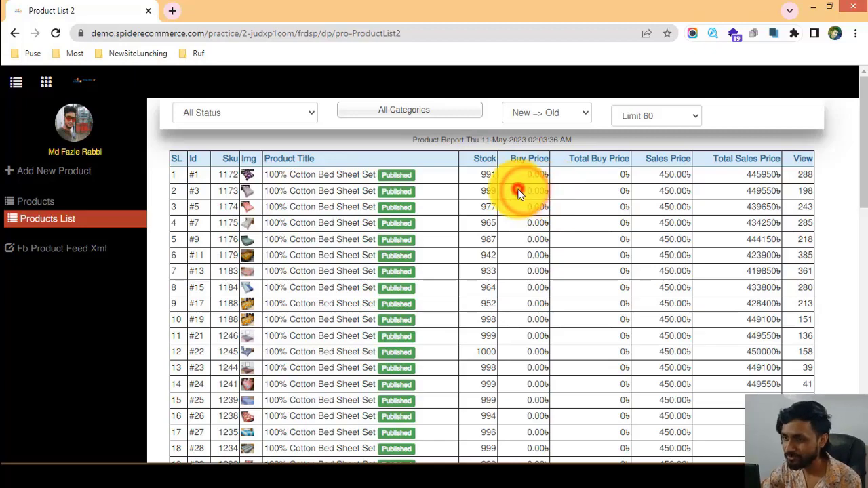
{"action": "double_click", "coordinate": [615, 194]}
{"action": "left_click_drag", "start_coordinate": [607, 206], "coordinate": [610, 220]}
{"action": "scroll", "coordinate": [600, 167], "scroll_direction": "down", "scroll_amount": 6}
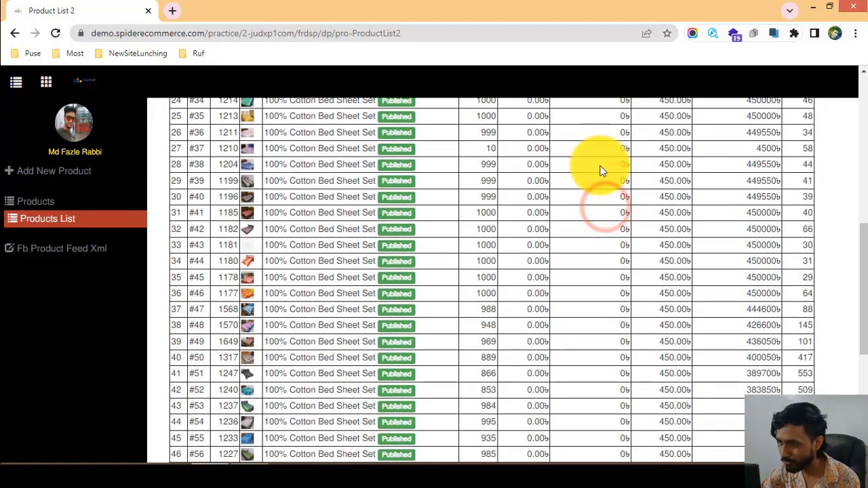
{"action": "scroll", "coordinate": [598, 224], "scroll_direction": "down", "scroll_amount": 4}
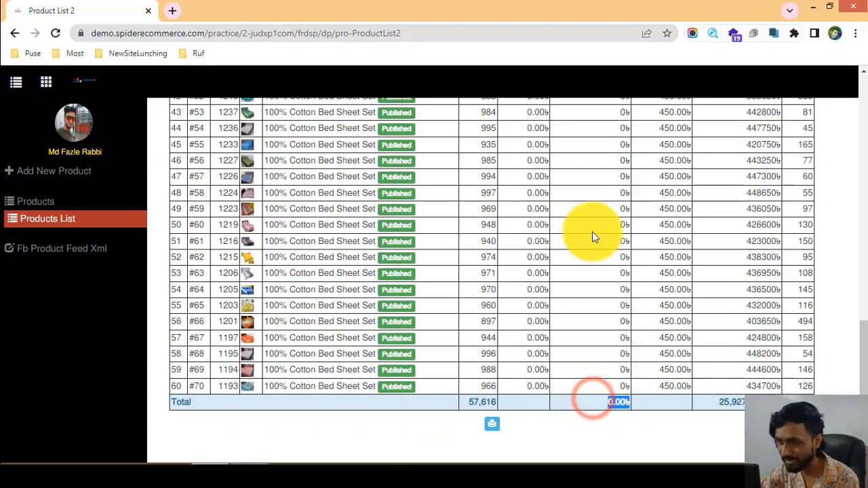
{"action": "scroll", "coordinate": [590, 216], "scroll_direction": "up", "scroll_amount": 7}
{"action": "scroll", "coordinate": [593, 257], "scroll_direction": "down", "scroll_amount": 7}
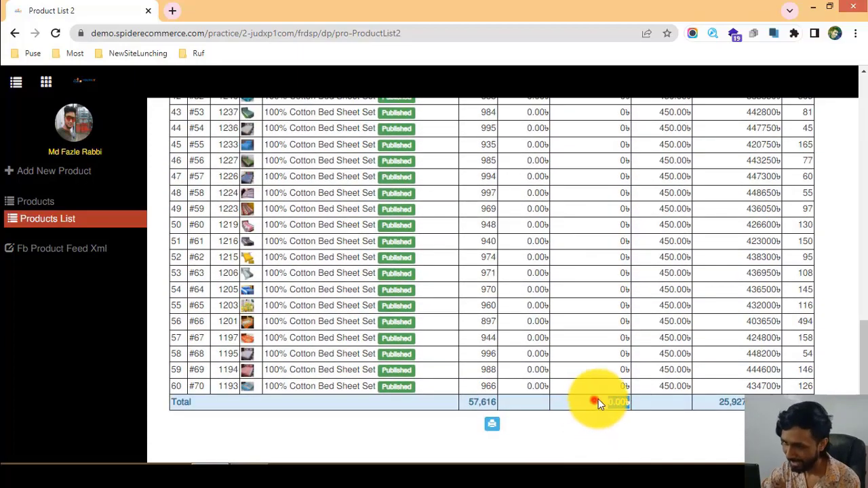
- Compare the buy price, total buy price and sales price of the product with SKU 1172
{"action": "scroll", "coordinate": [601, 395], "scroll_direction": "up", "scroll_amount": 10}
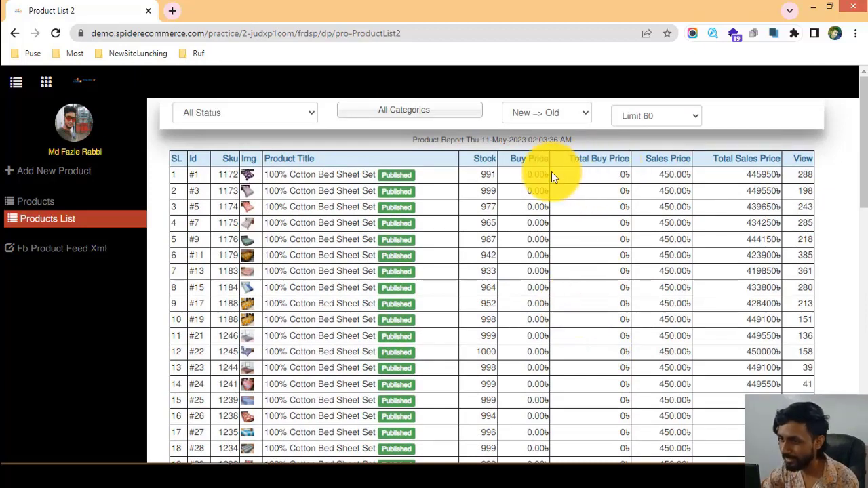
{"action": "left_click_drag", "start_coordinate": [534, 172], "coordinate": [623, 174]}
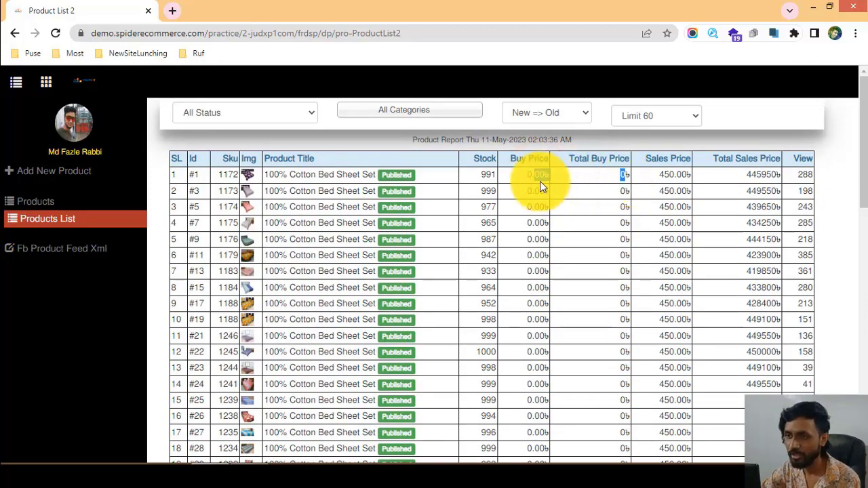
{"action": "left_click_drag", "start_coordinate": [527, 181], "coordinate": [676, 171]}
{"action": "left_click", "coordinate": [621, 202]}
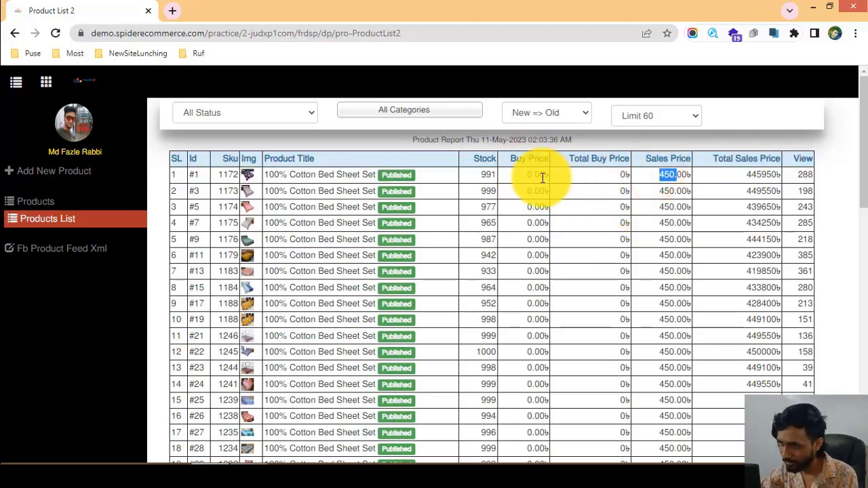
{"action": "double_click", "coordinate": [667, 175]}
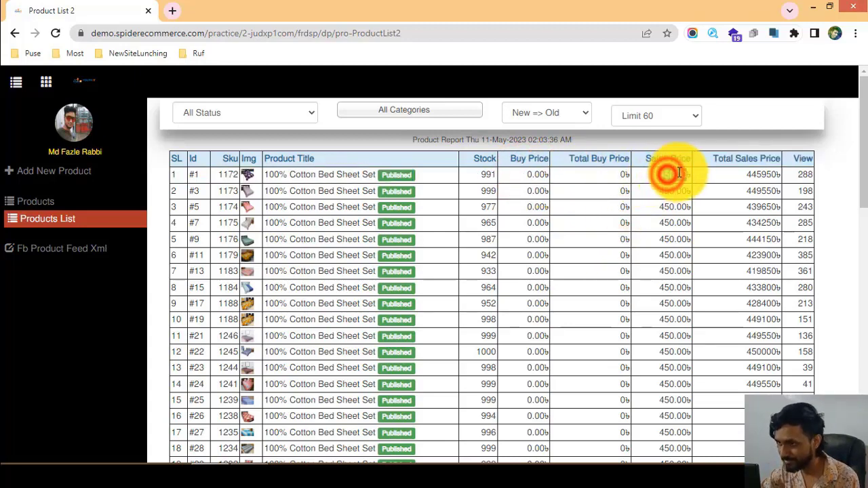
{"action": "left_click", "coordinate": [741, 187]}
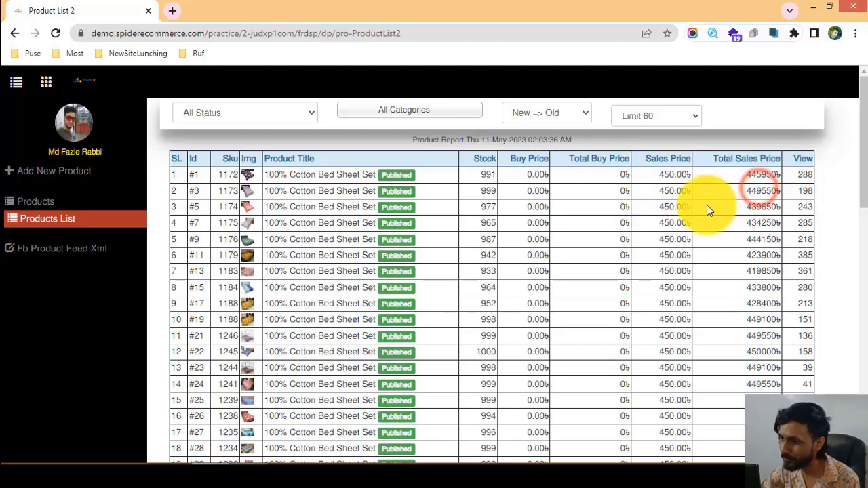
- Examine the sales price and total sales price of the product with SKU 1173
{"action": "left_click_drag", "start_coordinate": [655, 191], "coordinate": [682, 191]}
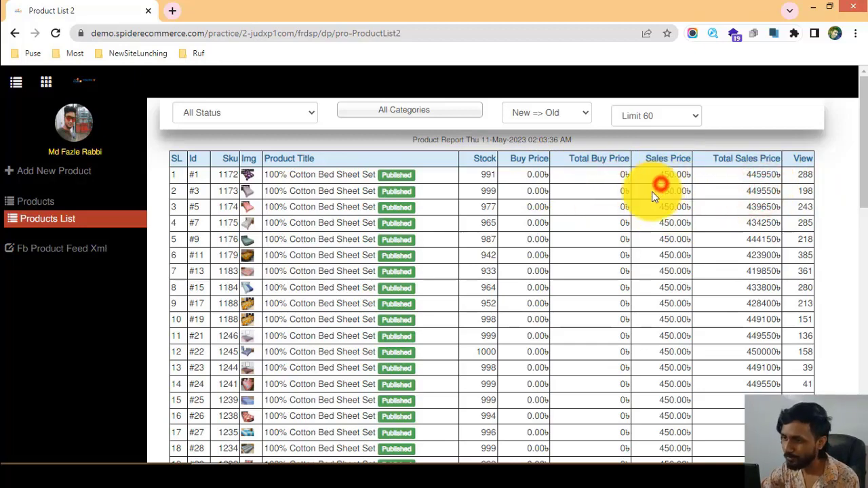
{"action": "left_click_drag", "start_coordinate": [652, 191], "coordinate": [683, 193]}
{"action": "left_click", "coordinate": [690, 194]}
{"action": "left_click", "coordinate": [670, 191]}
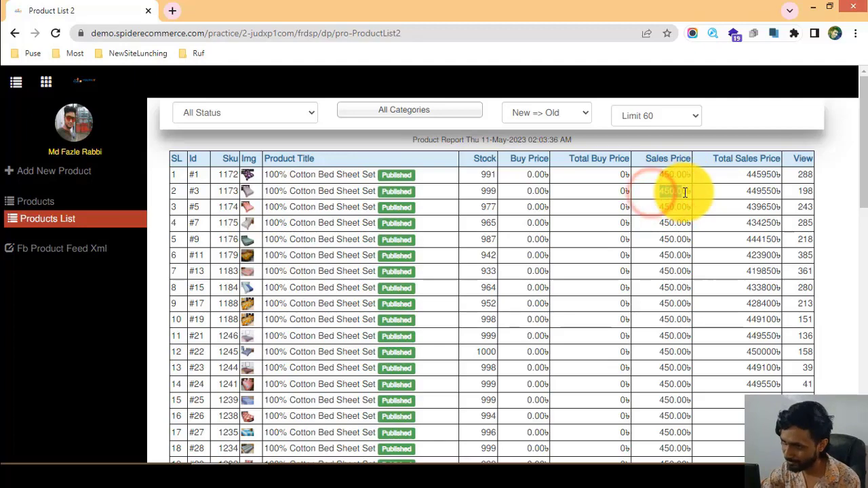
{"action": "left_click_drag", "start_coordinate": [747, 191], "coordinate": [776, 192]}
{"action": "left_click", "coordinate": [734, 201]}
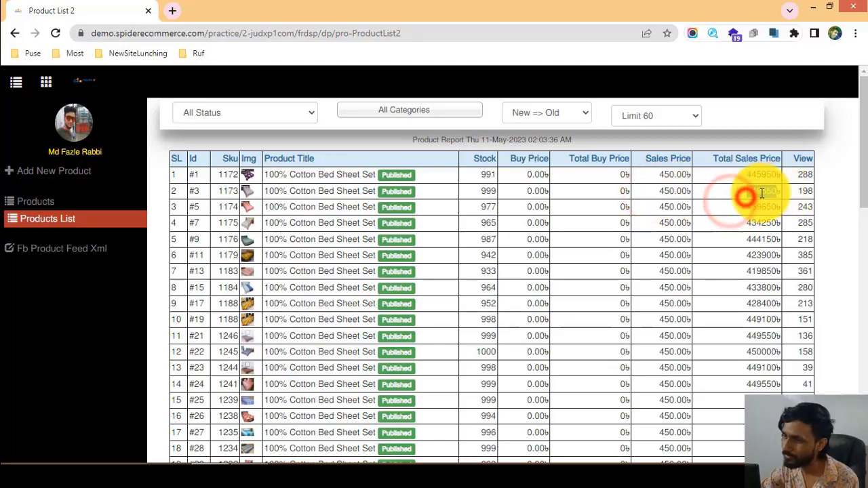
- Check the Total Sales Price amount in the report's Total row
{"action": "scroll", "coordinate": [749, 163], "scroll_direction": "down", "scroll_amount": 11}
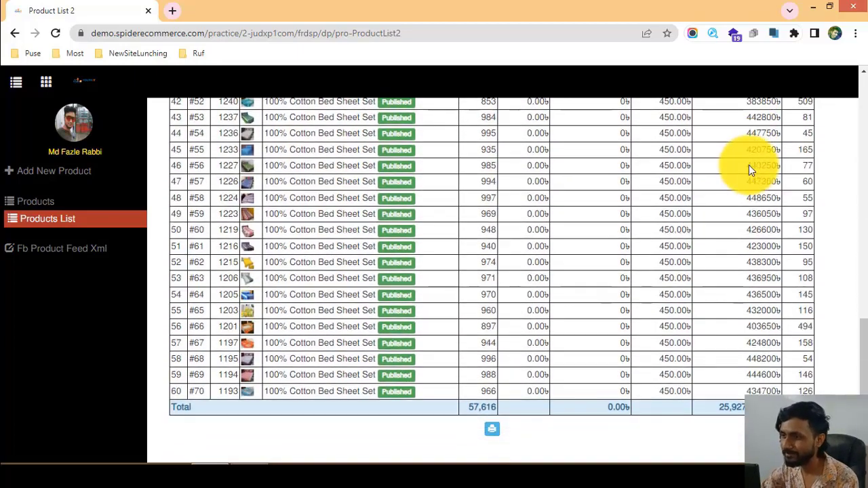
{"action": "left_click_drag", "start_coordinate": [712, 401], "coordinate": [786, 400]}
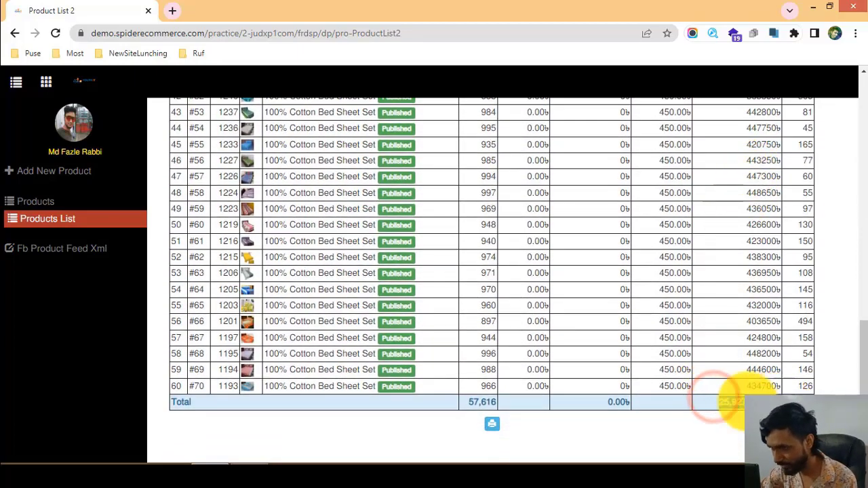
{"action": "left_click_drag", "start_coordinate": [644, 402], "coordinate": [772, 398]}
- Examine the View column from the first product down to the last product in the report
{"action": "scroll", "coordinate": [757, 332], "scroll_direction": "up", "scroll_amount": 11}
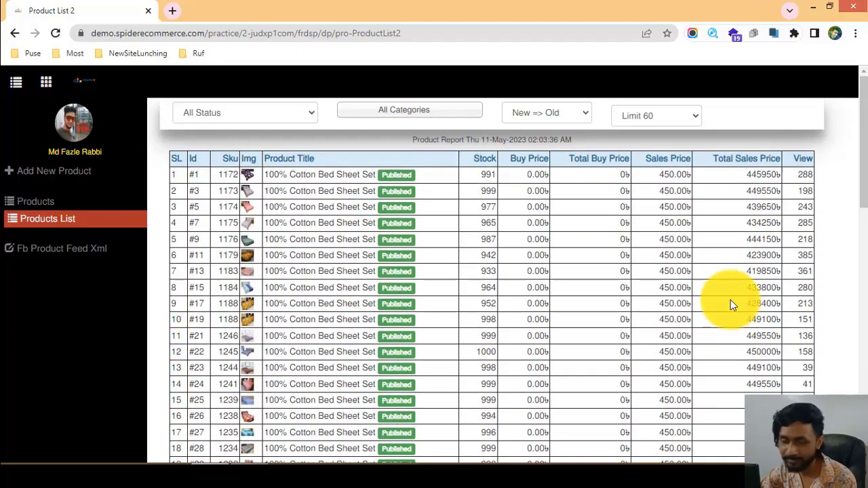
{"action": "left_click", "coordinate": [788, 157]}
{"action": "left_click", "coordinate": [802, 178]}
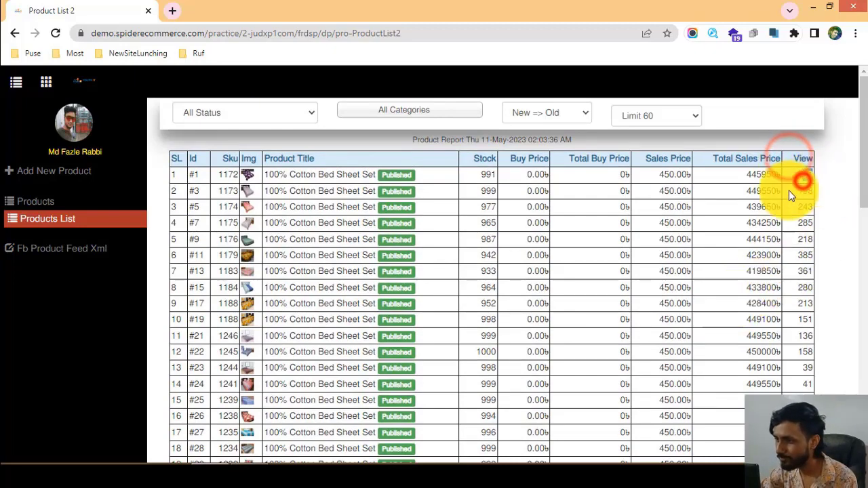
{"action": "left_click_drag", "start_coordinate": [785, 192], "coordinate": [807, 206]}
{"action": "scroll", "coordinate": [800, 210], "scroll_direction": "down", "scroll_amount": 12}
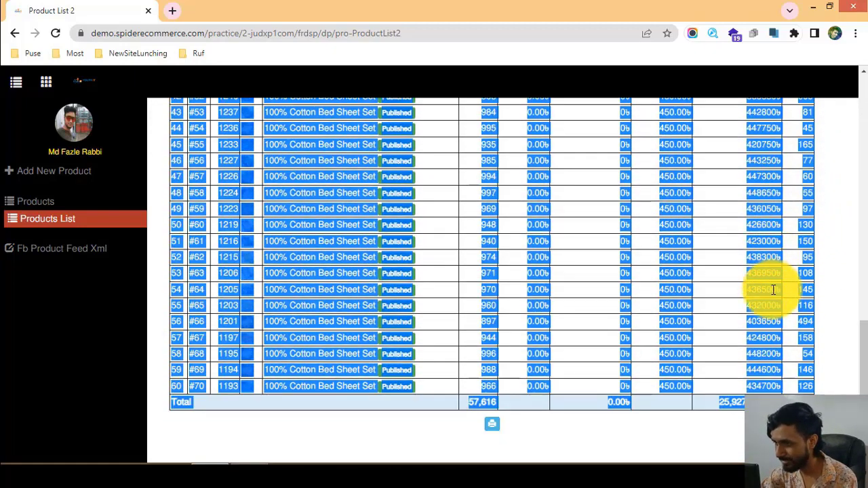
{"action": "left_click_drag", "start_coordinate": [772, 290], "coordinate": [773, 405]}
{"action": "left_click", "coordinate": [786, 380]}
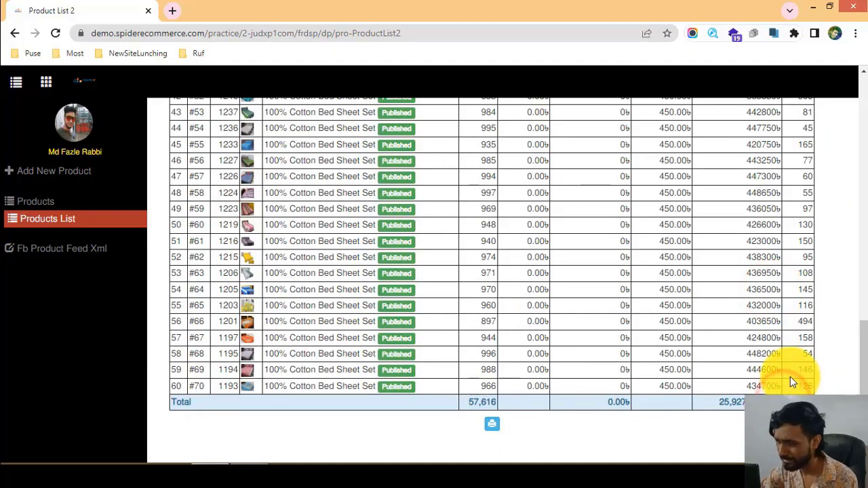
- Review the whole Total row and skim through the full list of products in the report
{"action": "scroll", "coordinate": [804, 385], "scroll_direction": "up", "scroll_amount": 1}
{"action": "scroll", "coordinate": [805, 388], "scroll_direction": "down", "scroll_amount": 1}
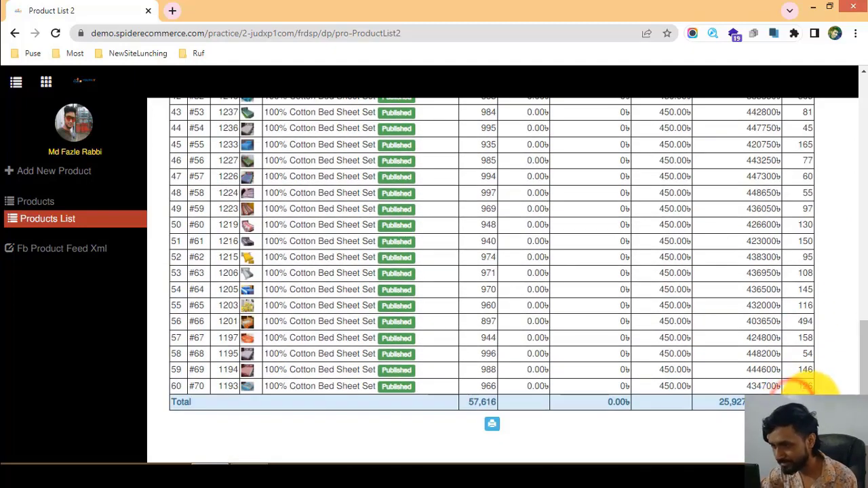
{"action": "left_click_drag", "start_coordinate": [175, 404], "coordinate": [803, 404]}
{"action": "left_click", "coordinate": [800, 406]}
{"action": "scroll", "coordinate": [415, 356], "scroll_direction": "up", "scroll_amount": 3}
{"action": "scroll", "coordinate": [415, 351], "scroll_direction": "up", "scroll_amount": 6}
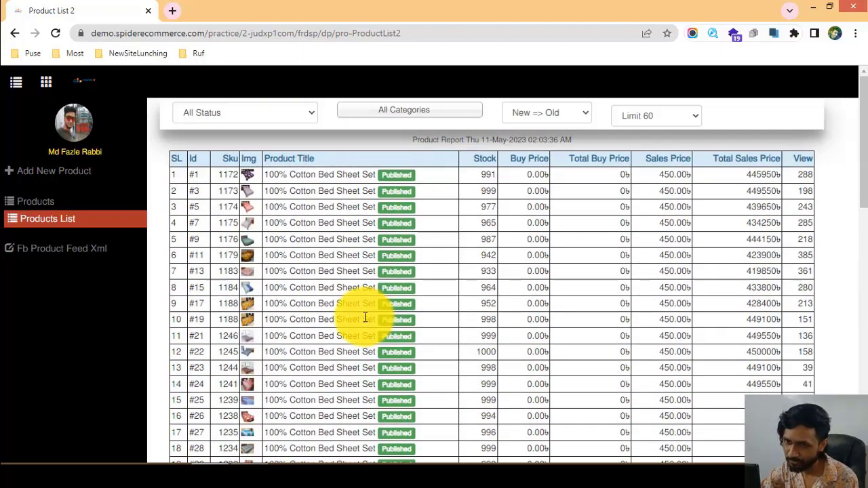
{"action": "scroll", "coordinate": [228, 333], "scroll_direction": "down", "scroll_amount": 9}
{"action": "scroll", "coordinate": [230, 336], "scroll_direction": "up", "scroll_amount": 3}
{"action": "scroll", "coordinate": [230, 335], "scroll_direction": "up", "scroll_amount": 6}
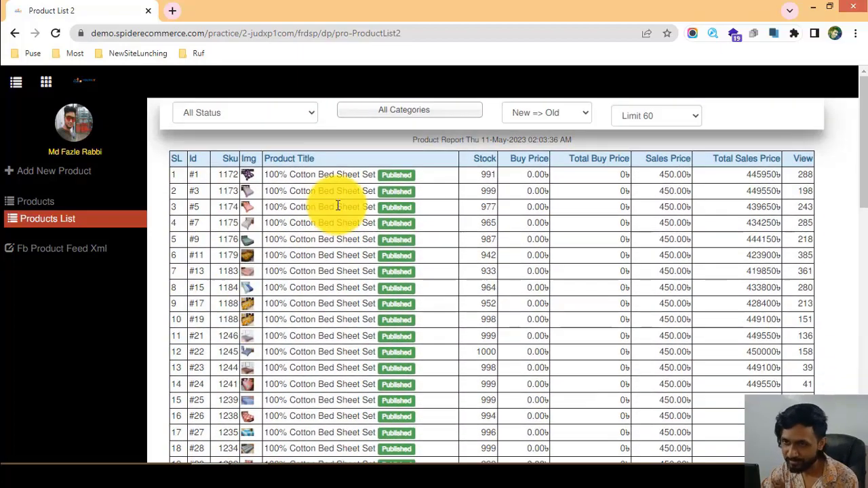
- Review the choices offered by the report's limit, status, category and sort order filters
{"action": "left_click", "coordinate": [663, 120]}
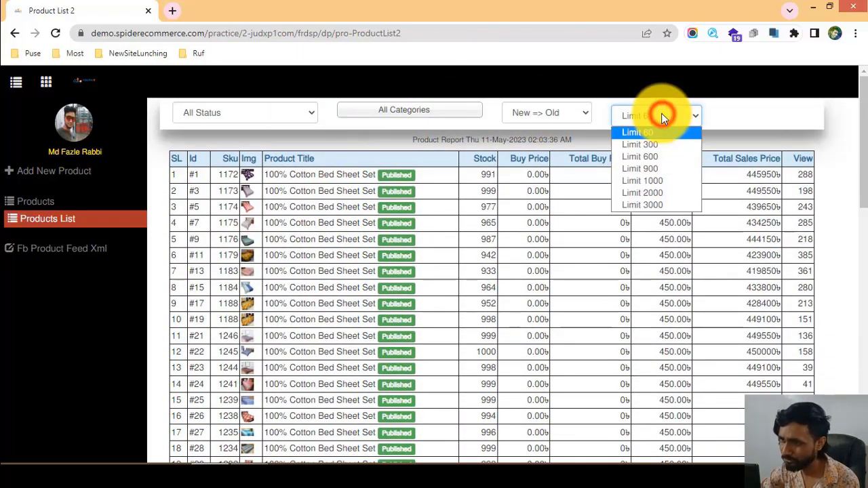
{"action": "left_click", "coordinate": [566, 103]}
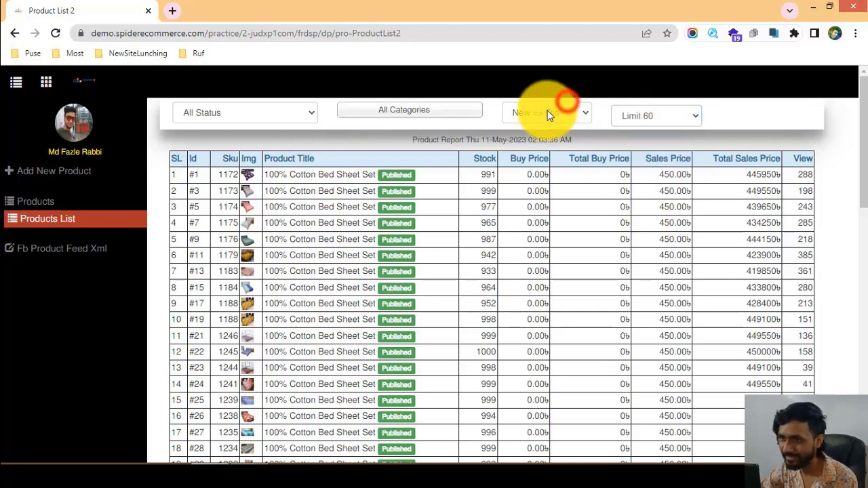
{"action": "left_click", "coordinate": [343, 98]}
{"action": "left_click", "coordinate": [288, 112]}
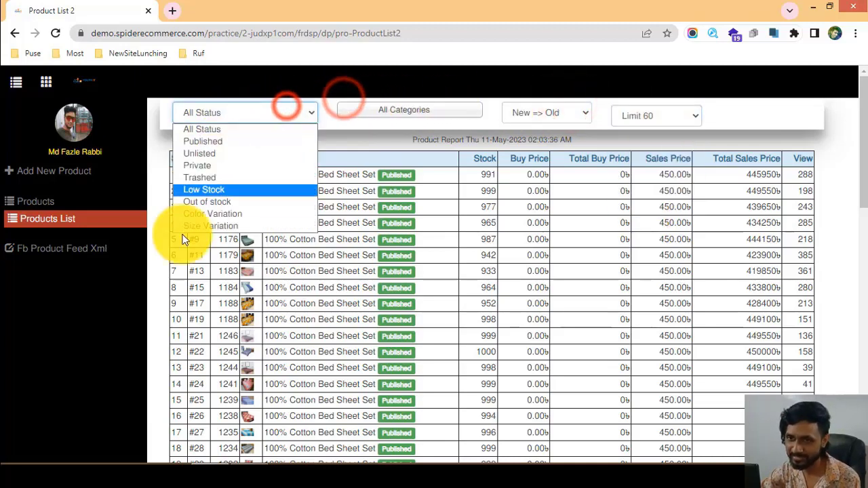
{"action": "left_click", "coordinate": [404, 110]}
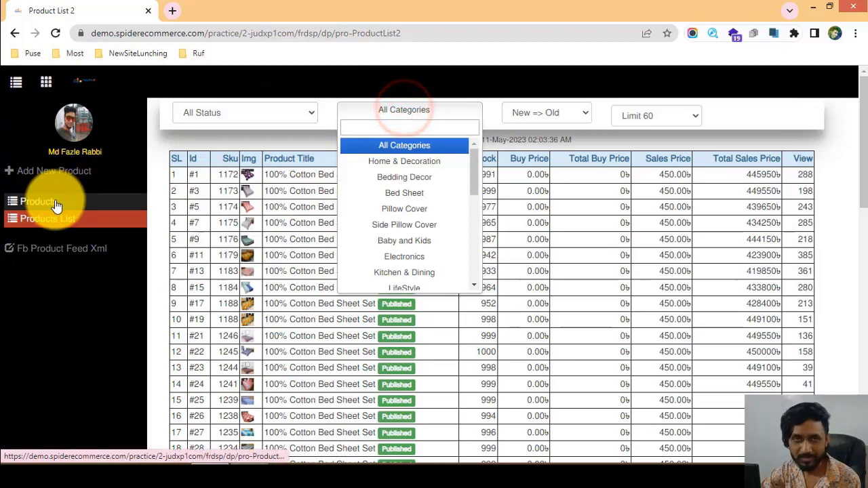
{"action": "left_click", "coordinate": [223, 111]}
{"action": "left_click", "coordinate": [463, 118]}
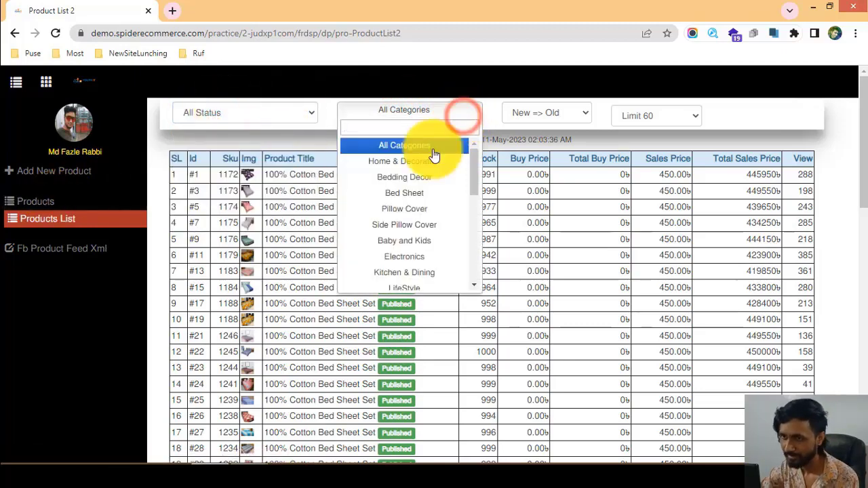
{"action": "left_click", "coordinate": [562, 112]}
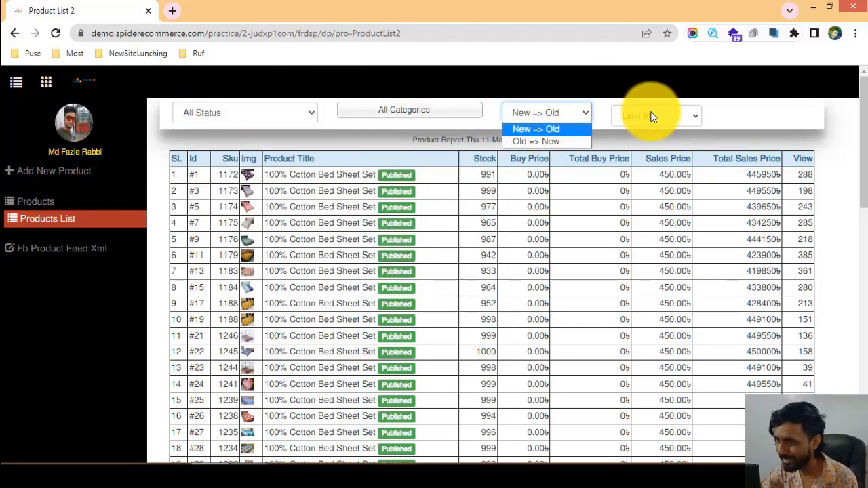
{"action": "left_click", "coordinate": [651, 116]}
- Sort the product report by Old => New and view the available limit options
{"action": "left_click", "coordinate": [562, 113]}
{"action": "left_click", "coordinate": [536, 141]}
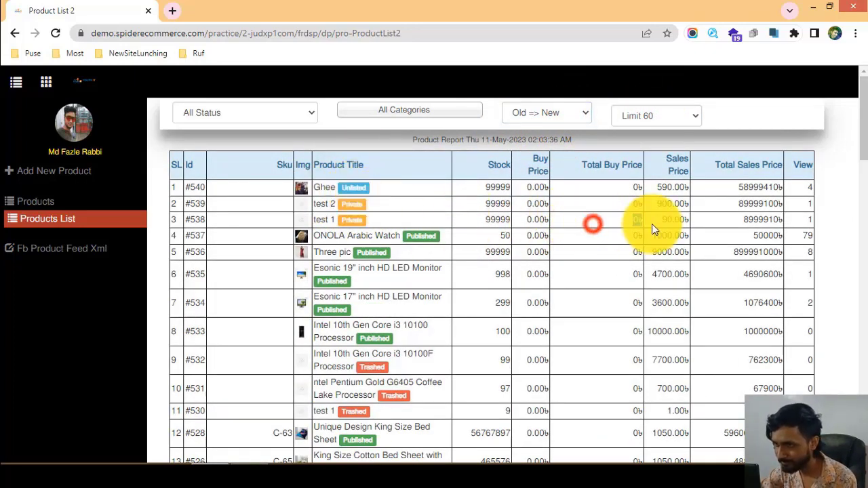
{"action": "left_click", "coordinate": [671, 117]}
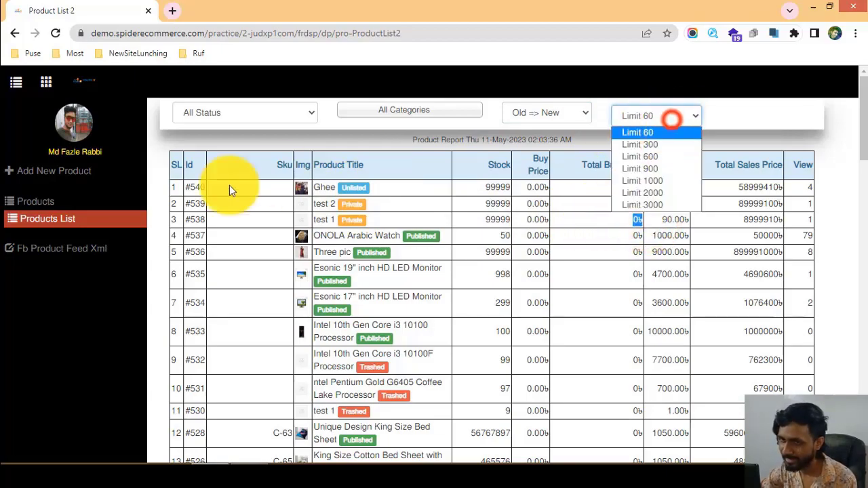
- Reload the Products List report with its default filters and look through it down to the Total row
{"action": "left_click", "coordinate": [59, 219]}
{"action": "scroll", "coordinate": [569, 285], "scroll_direction": "down", "scroll_amount": 2}
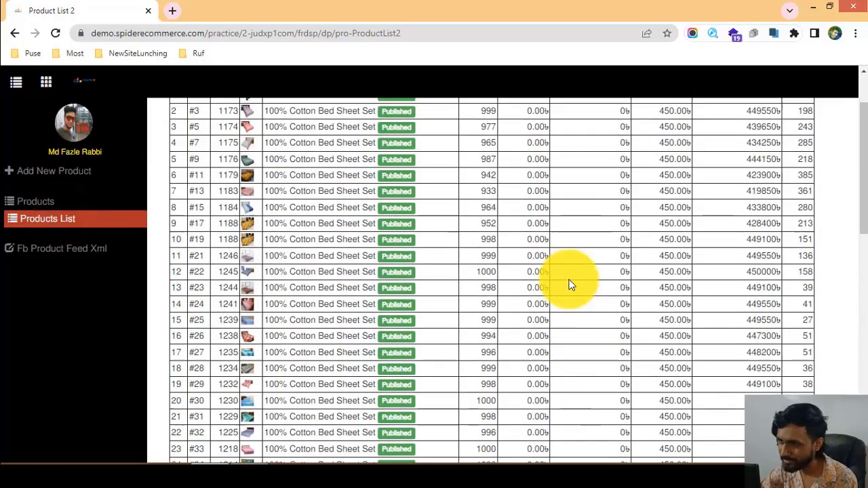
{"action": "scroll", "coordinate": [569, 285], "scroll_direction": "down", "scroll_amount": 10}
{"action": "scroll", "coordinate": [457, 300], "scroll_direction": "up", "scroll_amount": 15}
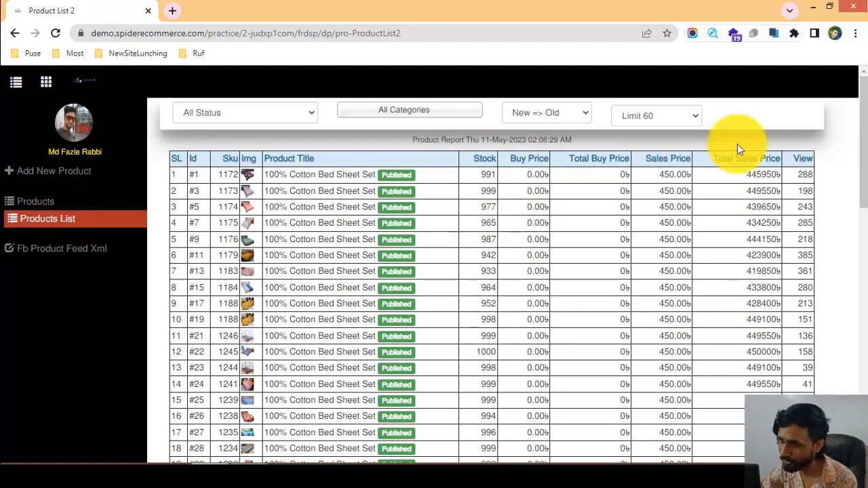
- Set the report's product limit to 1000 and raise it to 3000
{"action": "left_click", "coordinate": [657, 117]}
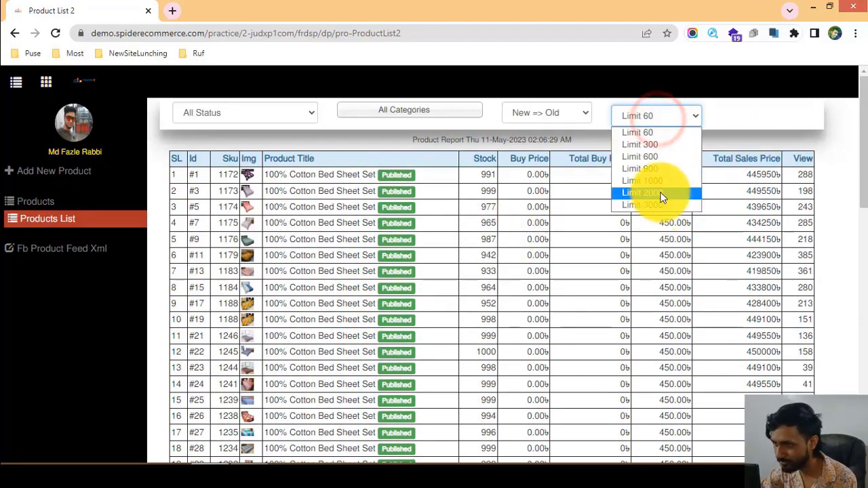
{"action": "left_click", "coordinate": [662, 184]}
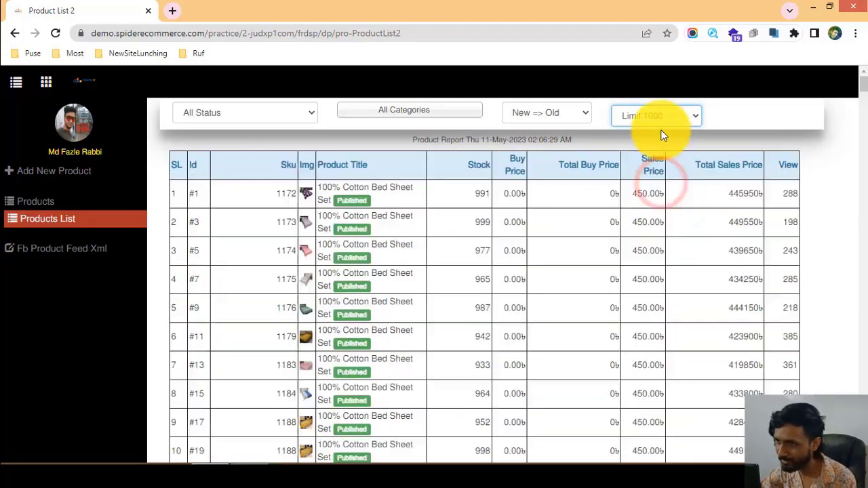
{"action": "left_click", "coordinate": [665, 116]}
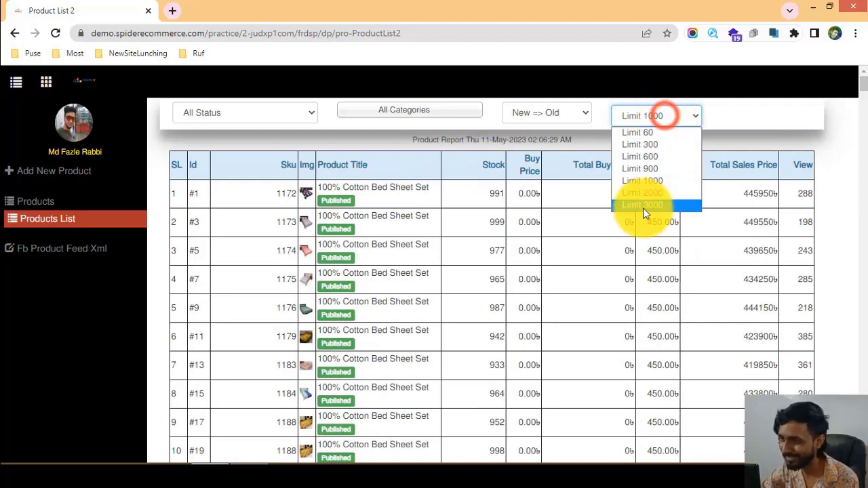
{"action": "left_click", "coordinate": [642, 205]}
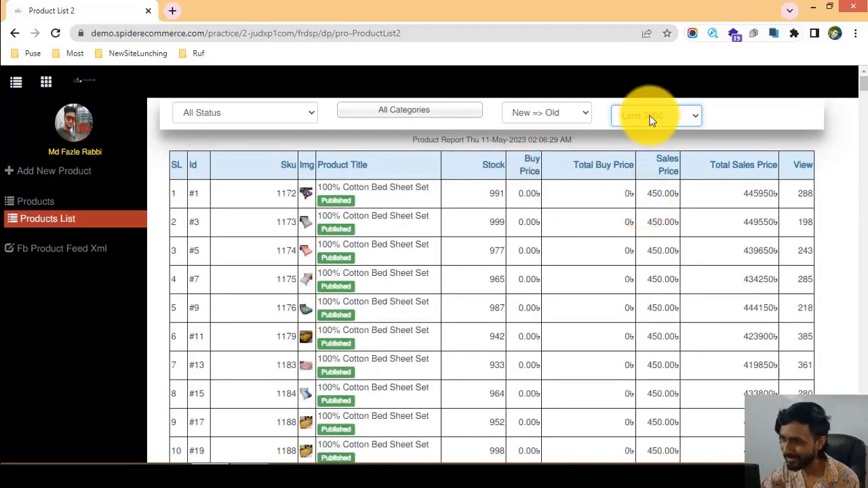
- Examine the report at the 3000 limit through to the last product and highlight that row's serial number and ID
{"action": "left_click", "coordinate": [649, 120]}
{"action": "left_click", "coordinate": [729, 122]}
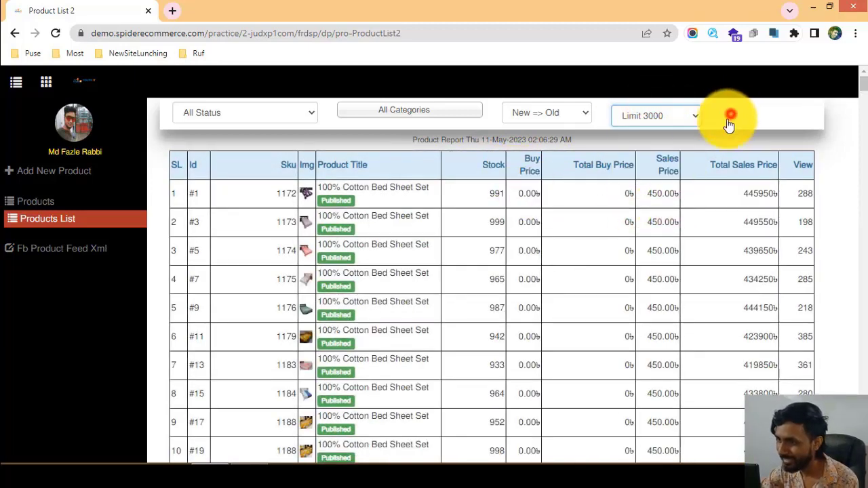
{"action": "scroll", "coordinate": [490, 191], "scroll_direction": "down", "scroll_amount": 20}
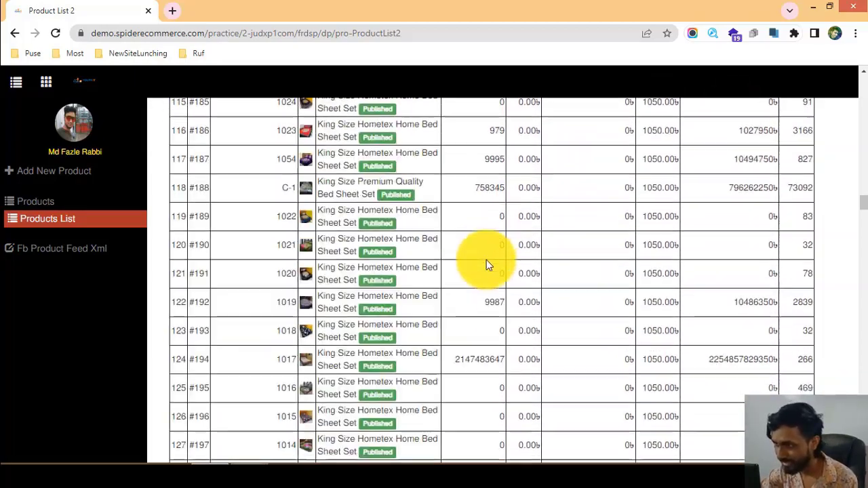
{"action": "scroll", "coordinate": [486, 264], "scroll_direction": "down", "scroll_amount": 20}
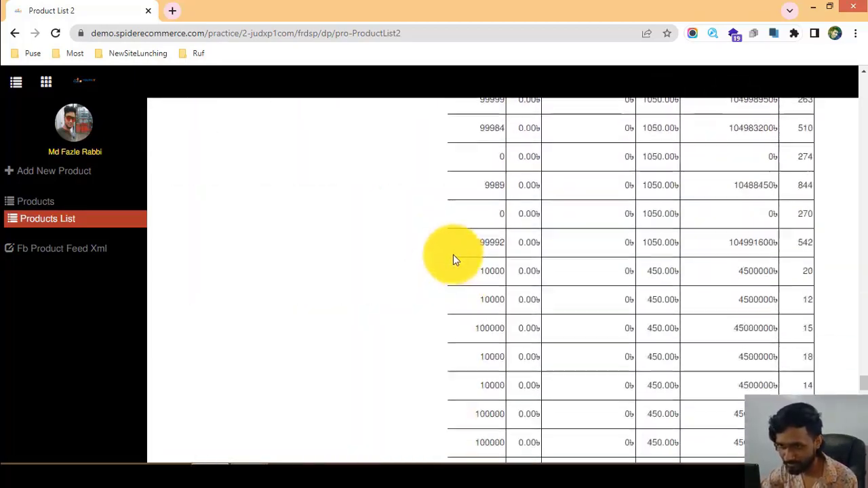
{"action": "scroll", "coordinate": [453, 257], "scroll_direction": "down", "scroll_amount": 20}
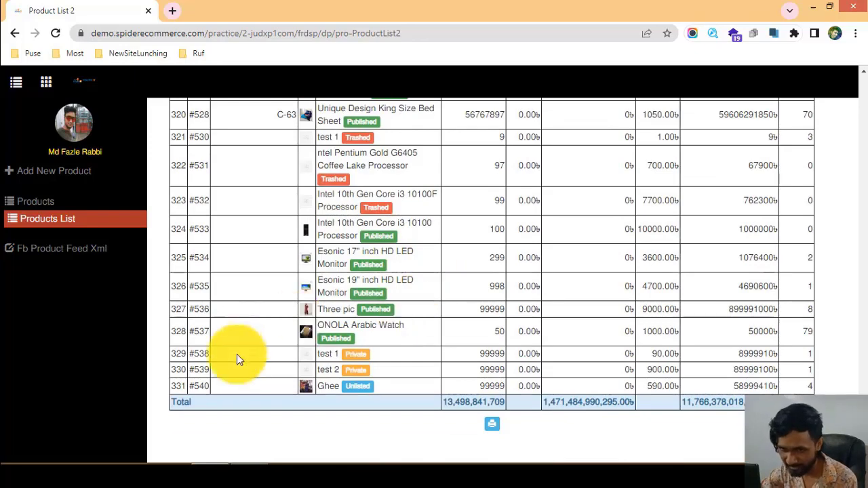
{"action": "left_click_drag", "start_coordinate": [171, 385], "coordinate": [206, 386]}
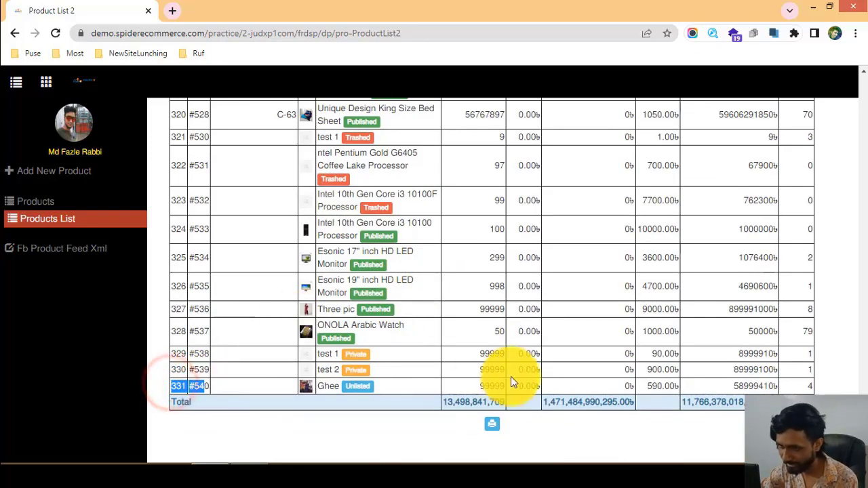
- Look over the listed products again, open the report's print preview to check its page count, and cancel printing
{"action": "scroll", "coordinate": [620, 260], "scroll_direction": "up", "scroll_amount": 5}
{"action": "scroll", "coordinate": [536, 232], "scroll_direction": "down", "scroll_amount": 5}
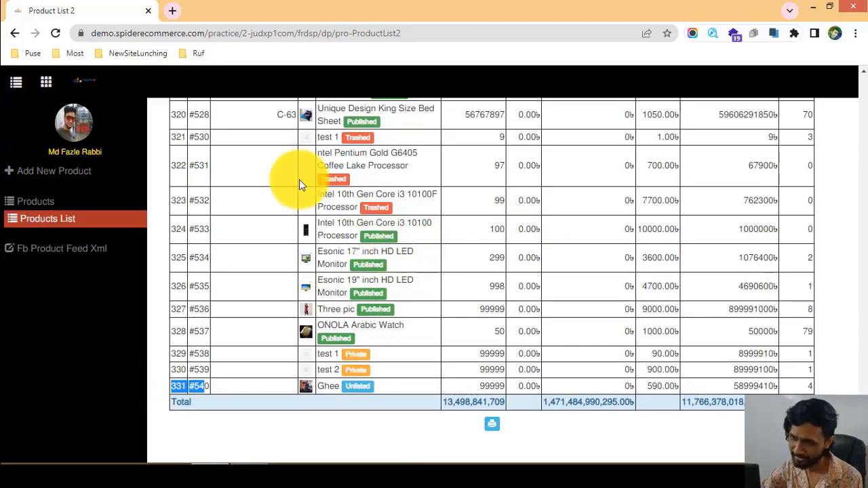
{"action": "scroll", "coordinate": [339, 203], "scroll_direction": "up", "scroll_amount": 20}
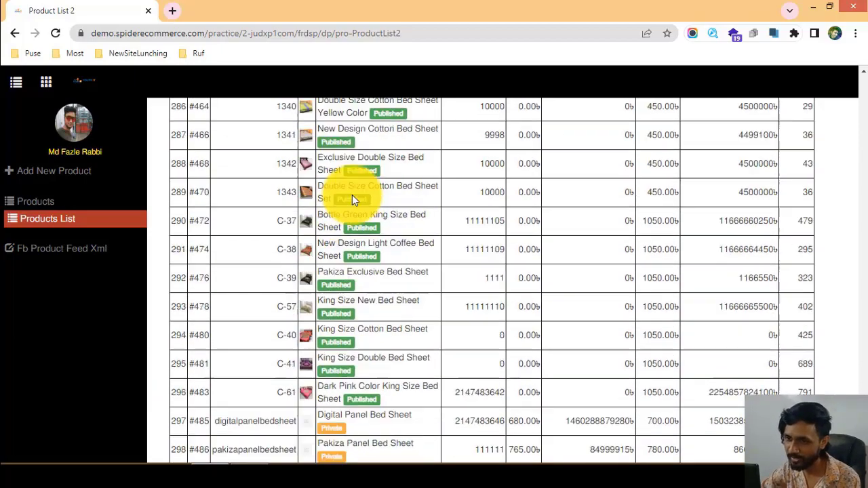
{"action": "scroll", "coordinate": [678, 240], "scroll_direction": "up", "scroll_amount": 20}
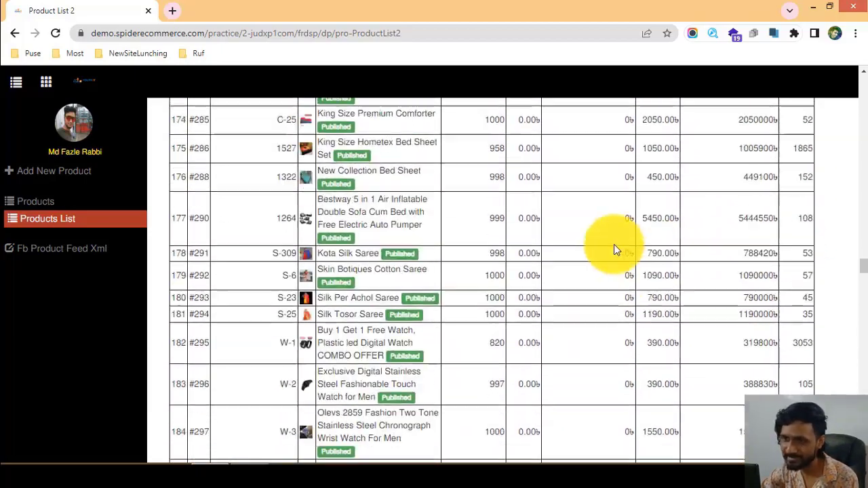
{"action": "scroll", "coordinate": [449, 248], "scroll_direction": "down", "scroll_amount": 20}
{"action": "scroll", "coordinate": [474, 406], "scroll_direction": "down", "scroll_amount": 20}
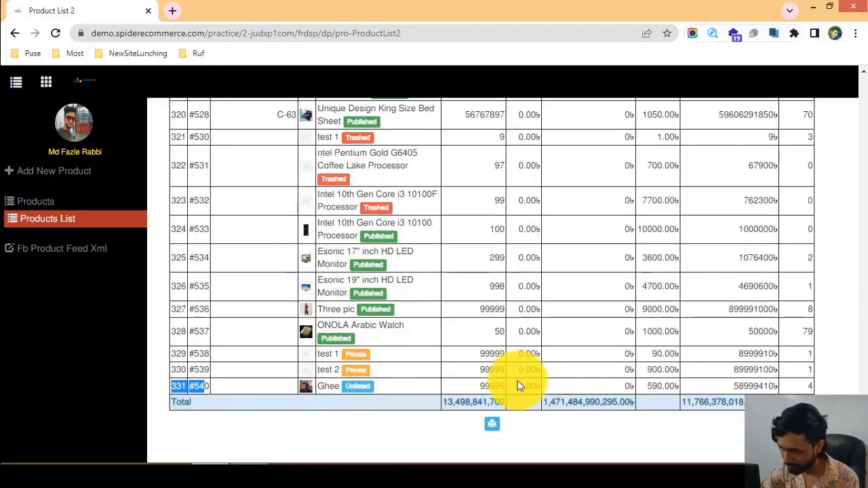
{"action": "left_click", "coordinate": [492, 424]}
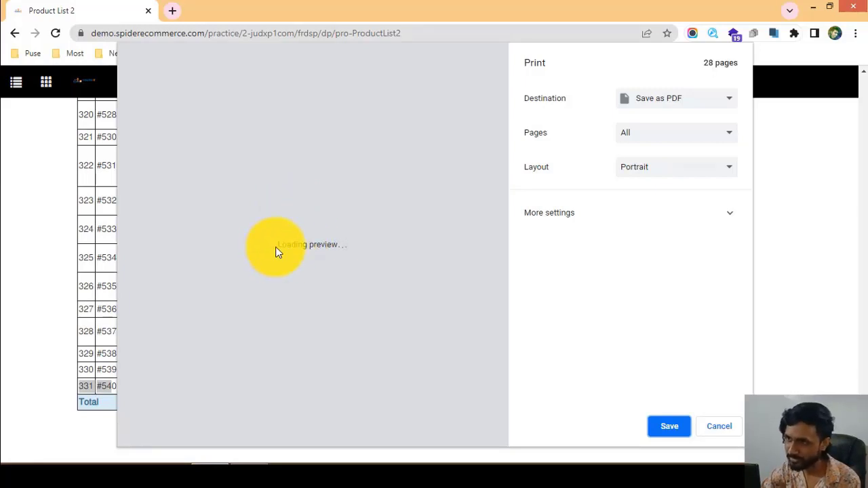
{"action": "left_click", "coordinate": [708, 64]}
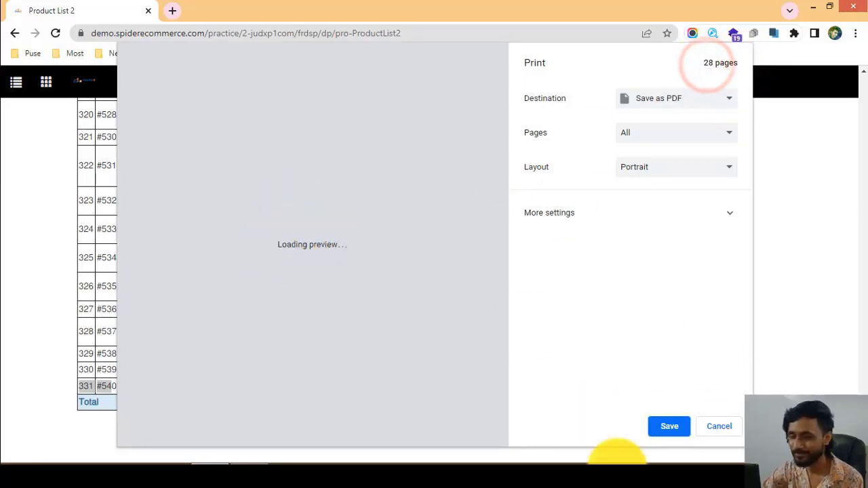
{"action": "left_click", "coordinate": [711, 426]}
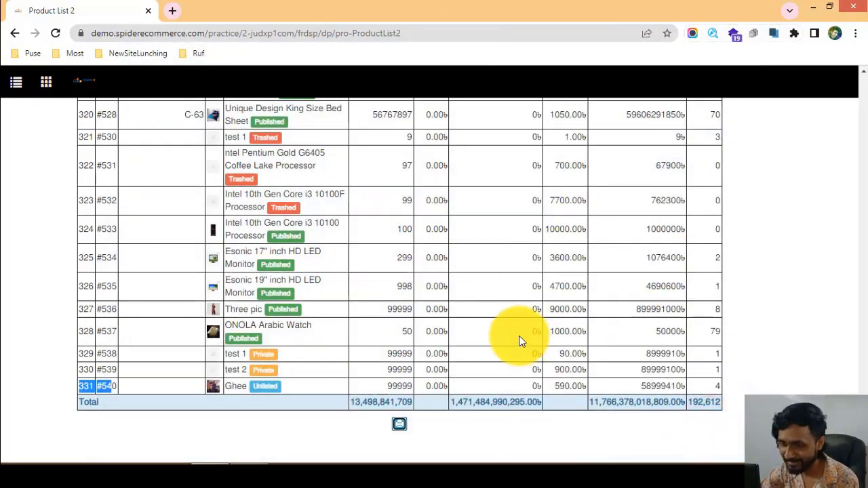
- Reload the Products List page to restore the report's default filters
{"action": "scroll", "coordinate": [474, 305], "scroll_direction": "up", "scroll_amount": 20}
{"action": "left_click", "coordinate": [55, 33]}
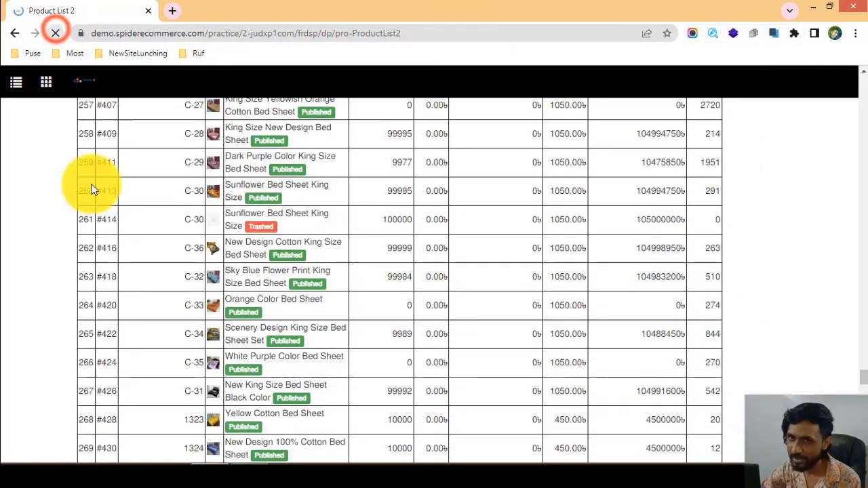
{"action": "scroll", "coordinate": [579, 211], "scroll_direction": "down", "scroll_amount": 5}
{"action": "scroll", "coordinate": [533, 206], "scroll_direction": "up", "scroll_amount": 5}
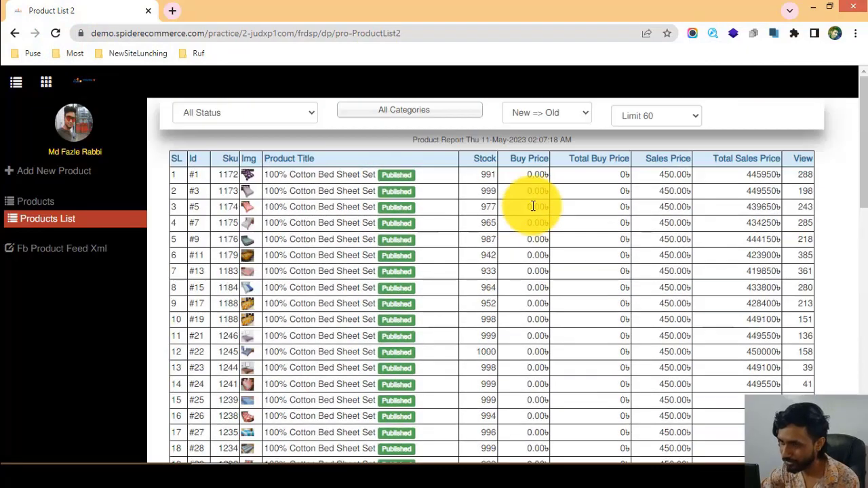
- Highlight the report's date and time line and the column headings from SL to Product Title
{"action": "scroll", "coordinate": [488, 224], "scroll_direction": "down", "scroll_amount": 3}
{"action": "scroll", "coordinate": [461, 222], "scroll_direction": "up", "scroll_amount": 3}
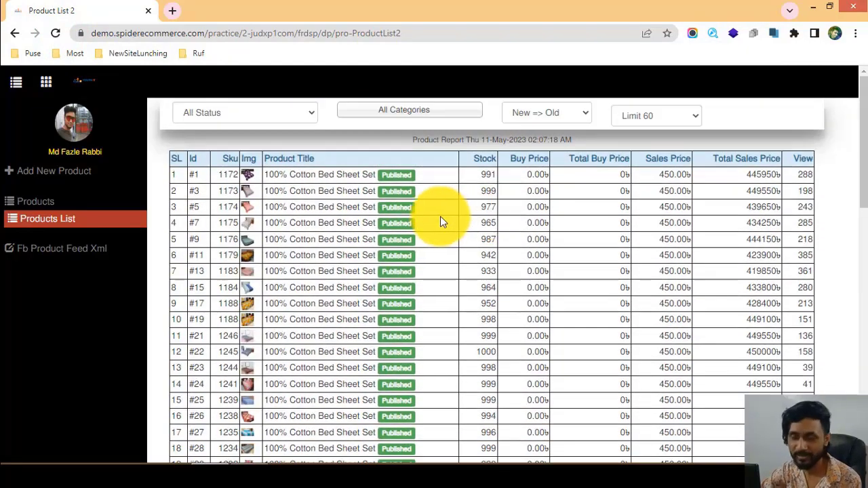
{"action": "scroll", "coordinate": [426, 267], "scroll_direction": "down", "scroll_amount": 10}
{"action": "scroll", "coordinate": [362, 237], "scroll_direction": "up", "scroll_amount": 10}
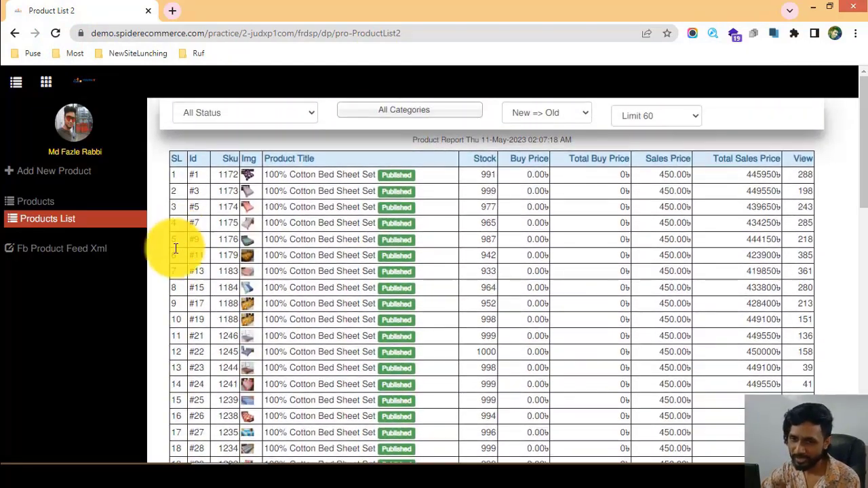
{"action": "left_click_drag", "start_coordinate": [407, 145], "coordinate": [339, 141]}
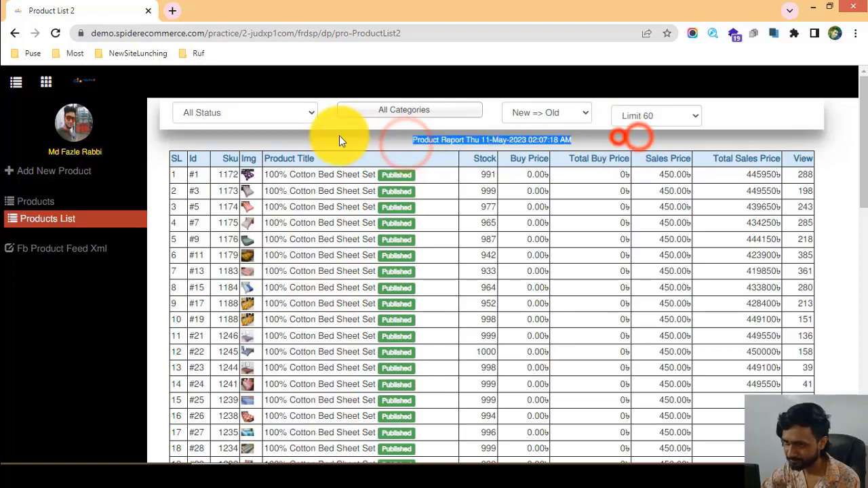
{"action": "left_click_drag", "start_coordinate": [393, 139], "coordinate": [347, 157]}
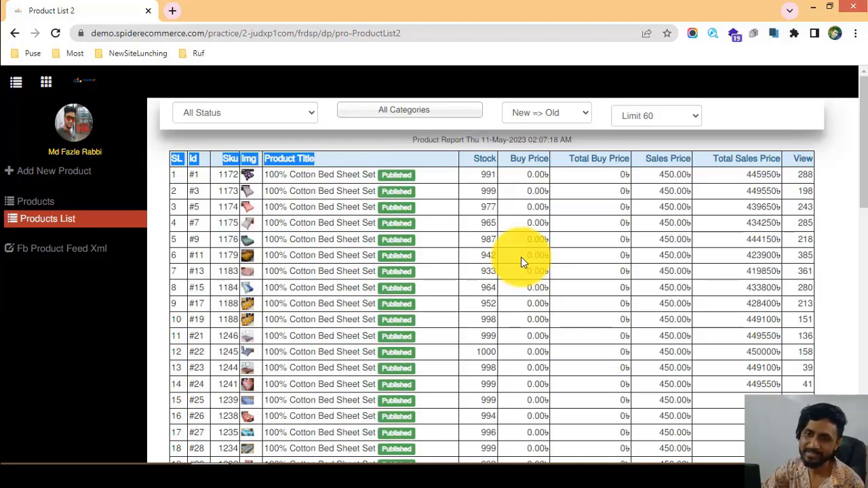
- Open the Products page and look through its product rows
{"action": "left_click", "coordinate": [65, 198]}
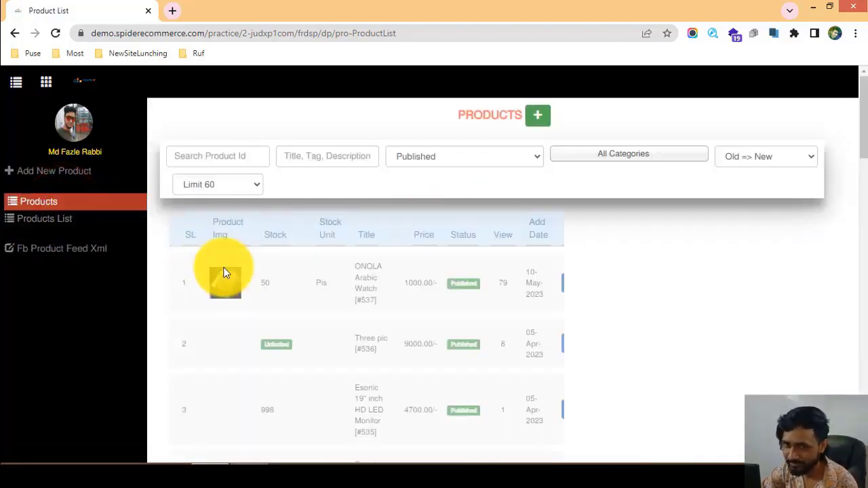
{"action": "scroll", "coordinate": [426, 265], "scroll_direction": "down", "scroll_amount": 6}
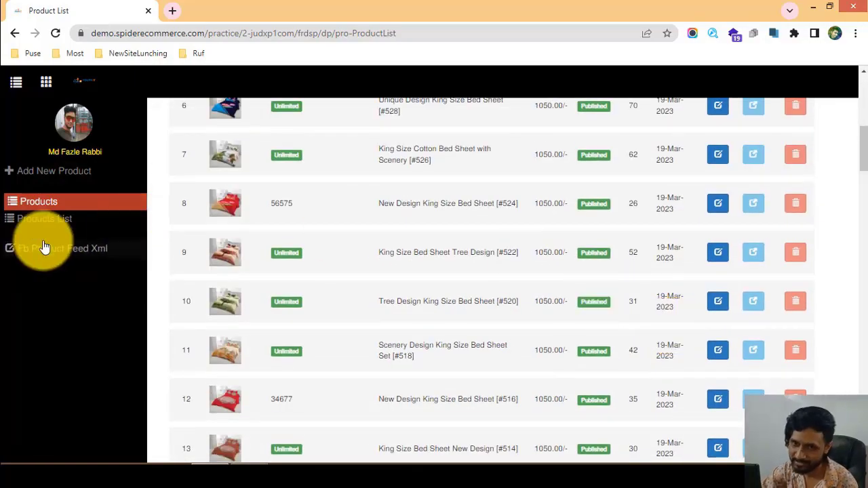